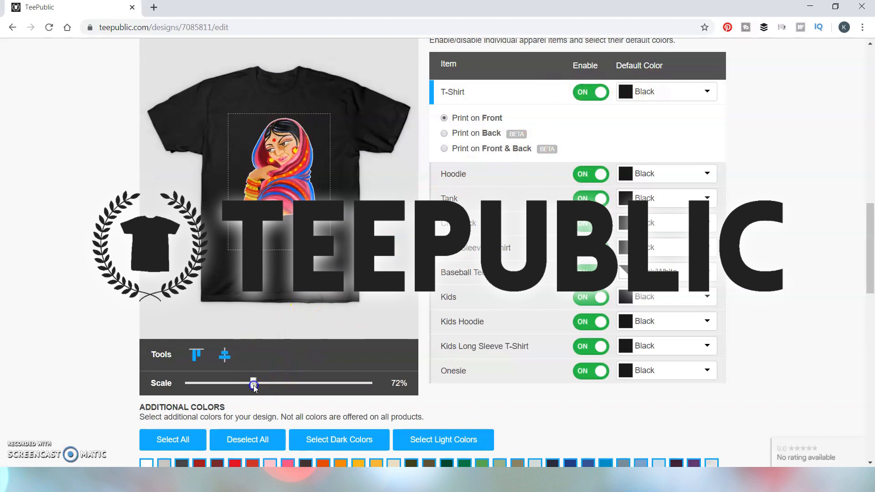
{"action": "left_click", "coordinate": [216, 358]}
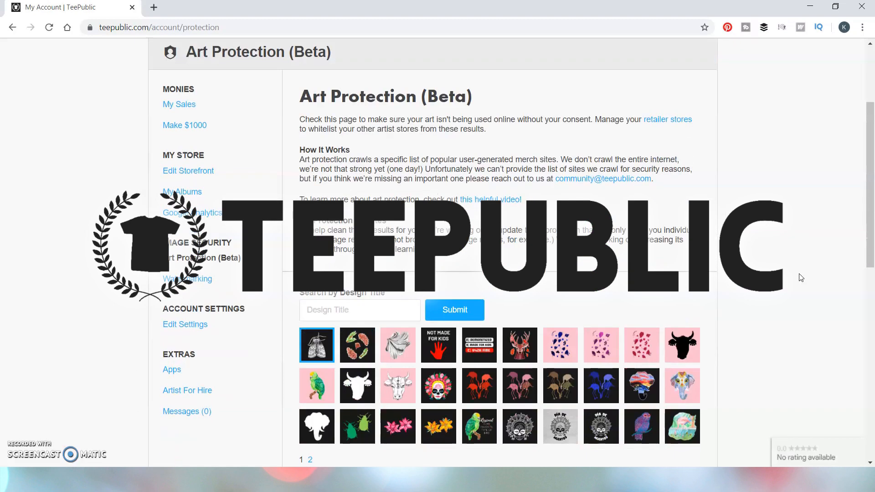
{"action": "scroll", "coordinate": [799, 275], "scroll_direction": "down", "scroll_amount": 5}
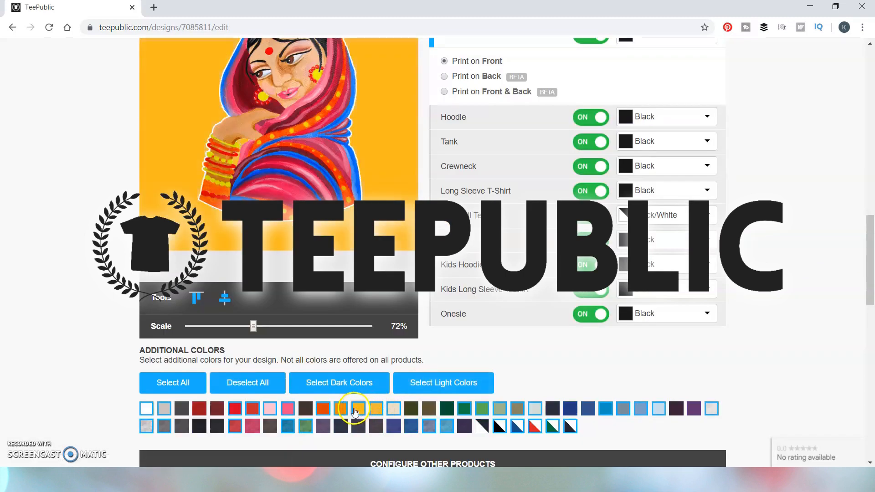
Clear all additional colors for the design and select the set of dark colors
{"action": "left_click", "coordinate": [351, 406]}
{"action": "left_click", "coordinate": [260, 382]}
{"action": "left_click", "coordinate": [199, 395]}
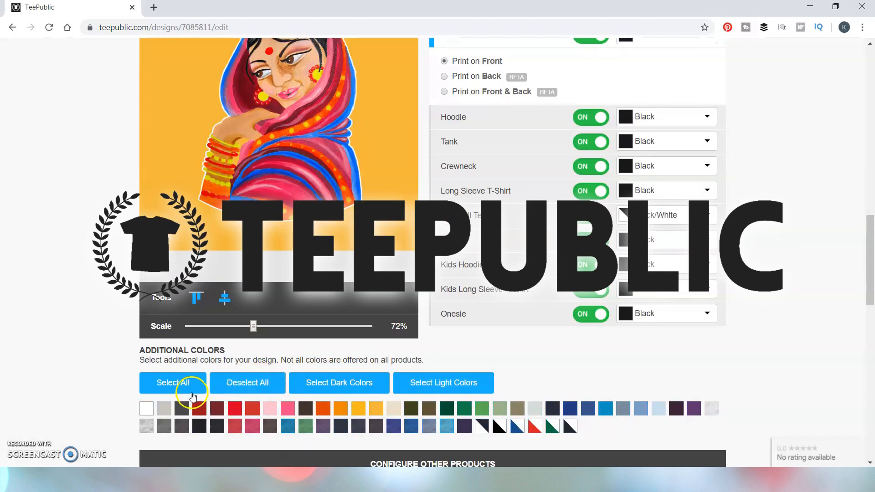
{"action": "left_click", "coordinate": [312, 385]}
Adjust the additional colors one by one, toggling individual white, red, pink, orange, gold and green swatches
{"action": "left_click", "coordinate": [182, 410]}
{"action": "left_click", "coordinate": [147, 408]}
{"action": "left_click", "coordinate": [217, 410]}
{"action": "left_click", "coordinate": [234, 408]}
{"action": "left_click", "coordinate": [270, 408]}
{"action": "left_click", "coordinate": [314, 408]}
{"action": "left_click", "coordinate": [323, 408]}
{"action": "left_click", "coordinate": [358, 408]}
{"action": "left_click", "coordinate": [376, 408]}
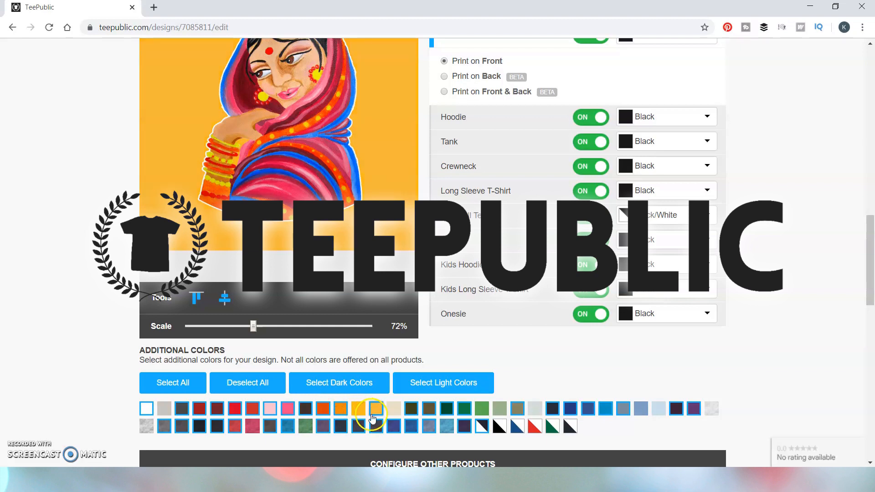
{"action": "left_click", "coordinate": [411, 408]}
{"action": "left_click", "coordinate": [446, 409]}
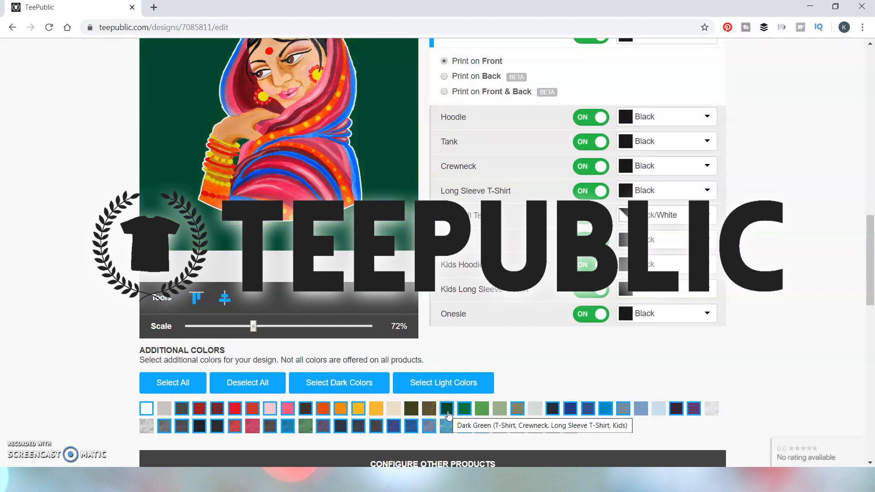
{"action": "left_click", "coordinate": [464, 408]}
{"action": "left_click", "coordinate": [482, 409]}
{"action": "left_click", "coordinate": [517, 409]}
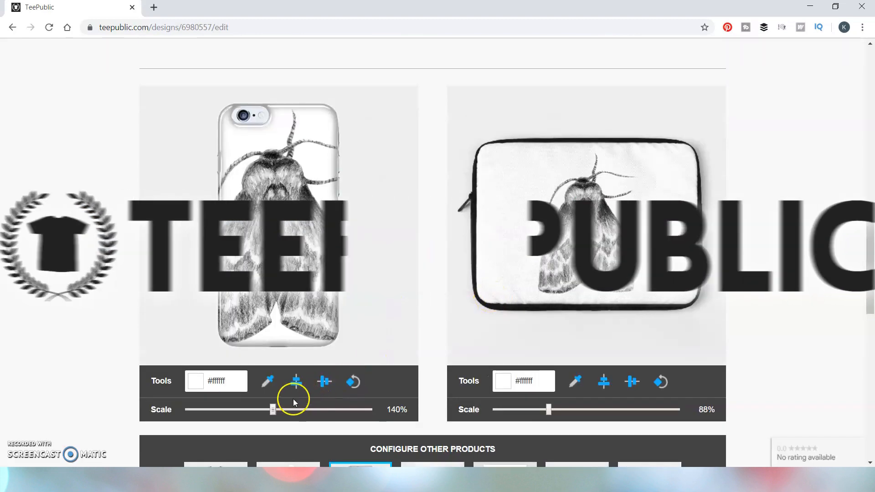
Reduce the scale of the moth design on the phone case
{"action": "left_click_drag", "start_coordinate": [293, 408], "coordinate": [243, 410]}
{"action": "scroll", "coordinate": [244, 413], "scroll_direction": "up", "scroll_amount": 1}
{"action": "scroll", "coordinate": [400, 352], "scroll_direction": "down", "scroll_amount": 3}
{"action": "left_click", "coordinate": [296, 267]}
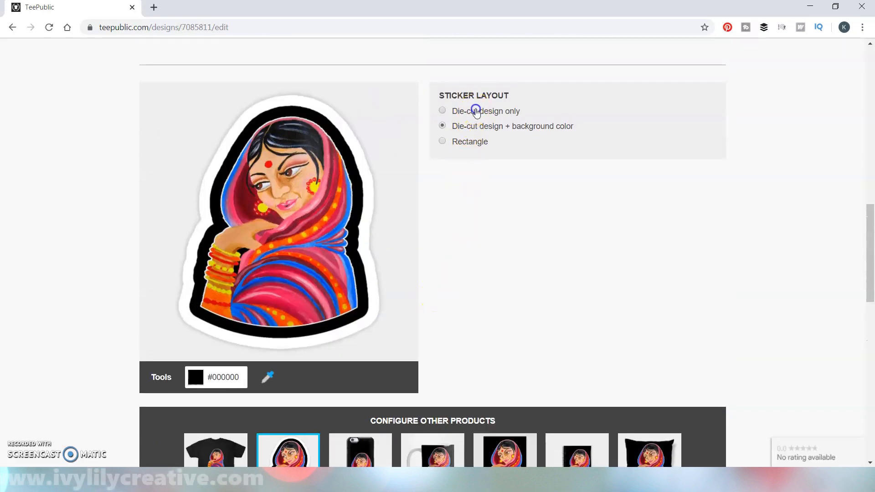
Switch the sticker layout through Die-cut design only and Die-cut design + background color to Rectangle
{"action": "left_click", "coordinate": [476, 111]}
{"action": "left_click", "coordinate": [476, 131]}
{"action": "left_click", "coordinate": [474, 146]}
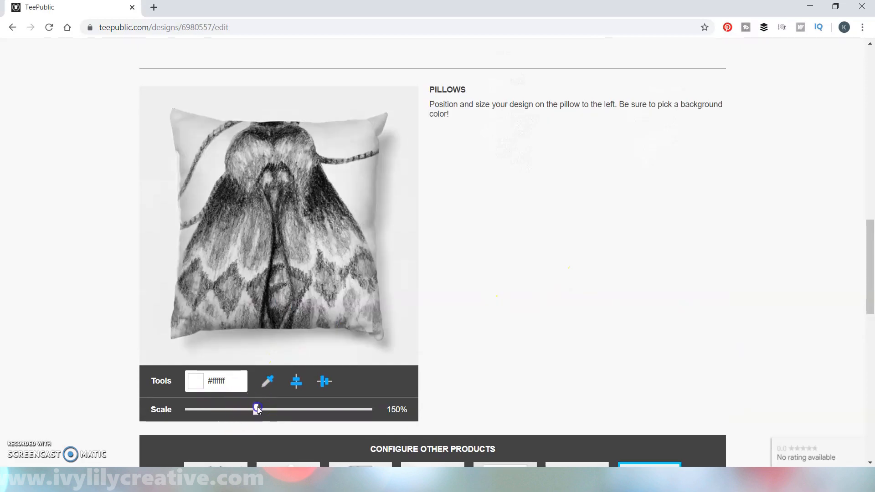
Reduce the scale of the moth design on the pillow
{"action": "left_click_drag", "start_coordinate": [257, 406], "coordinate": [225, 409]}
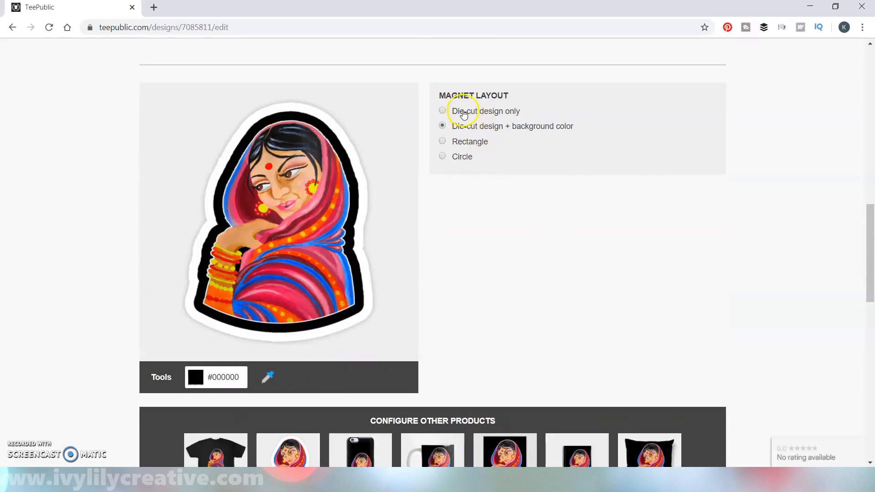
Compare the die-cut, Rectangle, Circle and background color magnet layouts, ending on Die-cut design only
{"action": "left_click", "coordinate": [462, 111]}
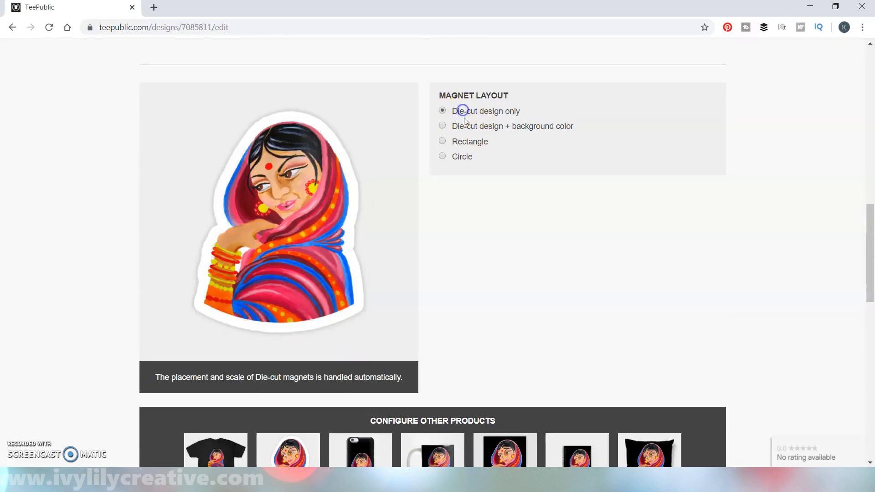
{"action": "left_click", "coordinate": [469, 144]}
{"action": "left_click", "coordinate": [468, 163]}
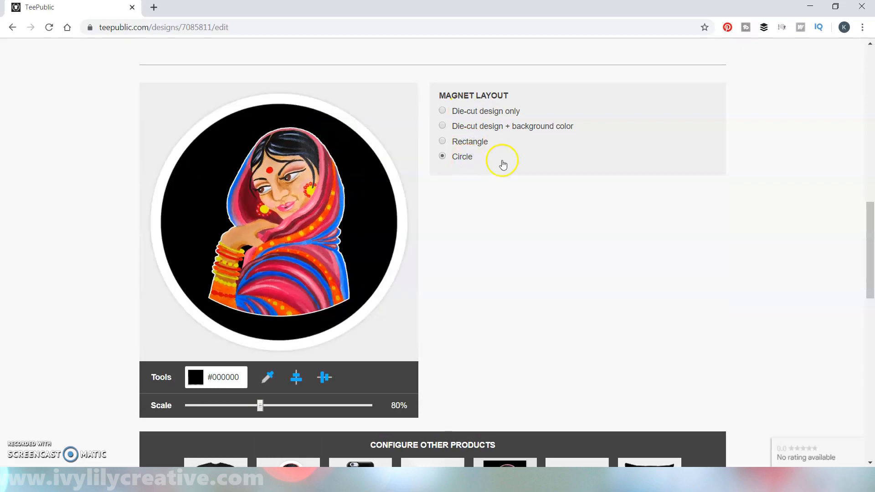
{"action": "left_click", "coordinate": [489, 126]}
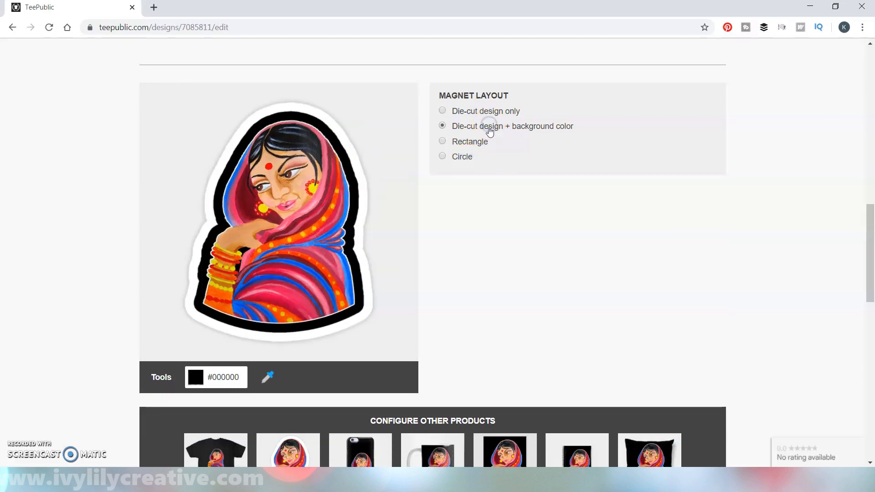
{"action": "left_click", "coordinate": [486, 113]}
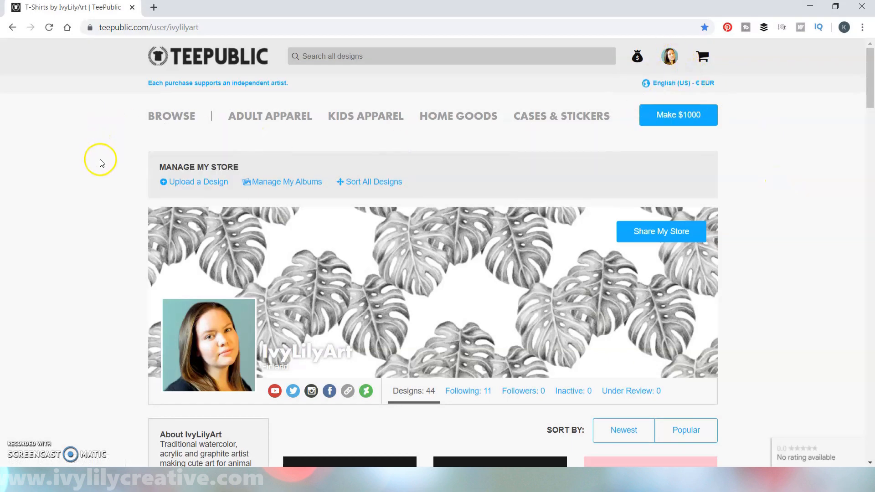
Open the design upload page from the artist storefront
{"action": "mouse_move", "coordinate": [661, 47]}
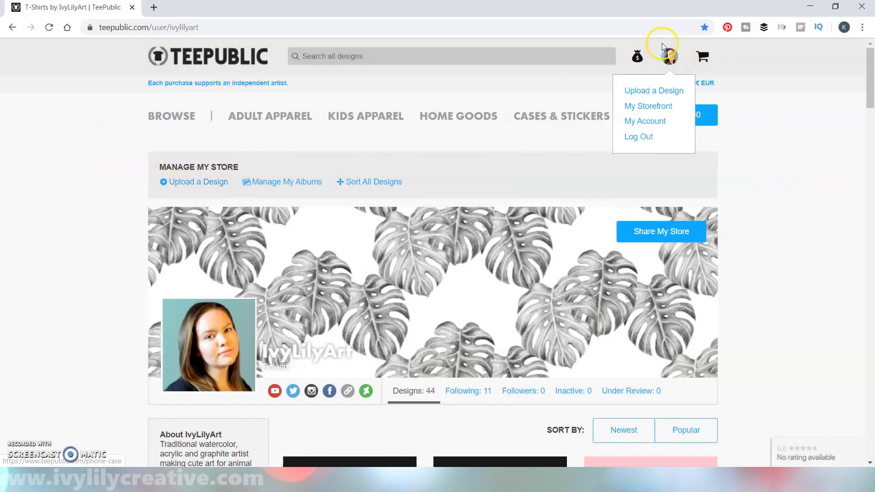
{"action": "left_click", "coordinate": [670, 91]}
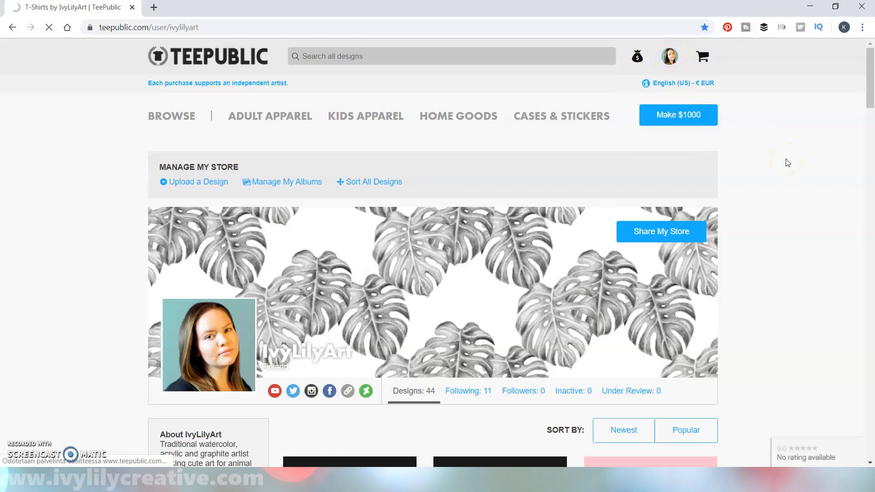
{"action": "left_click", "coordinate": [208, 181]}
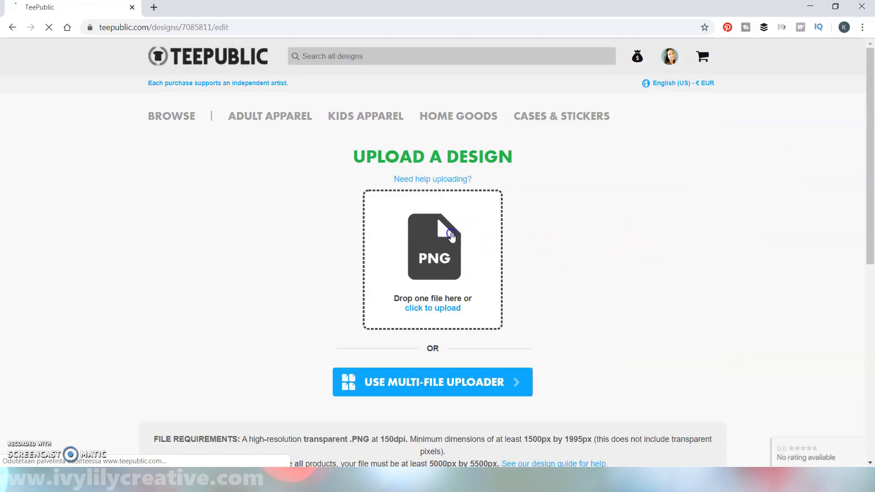
Open the multi-file uploader from the design upload page
{"action": "left_click", "coordinate": [495, 390]}
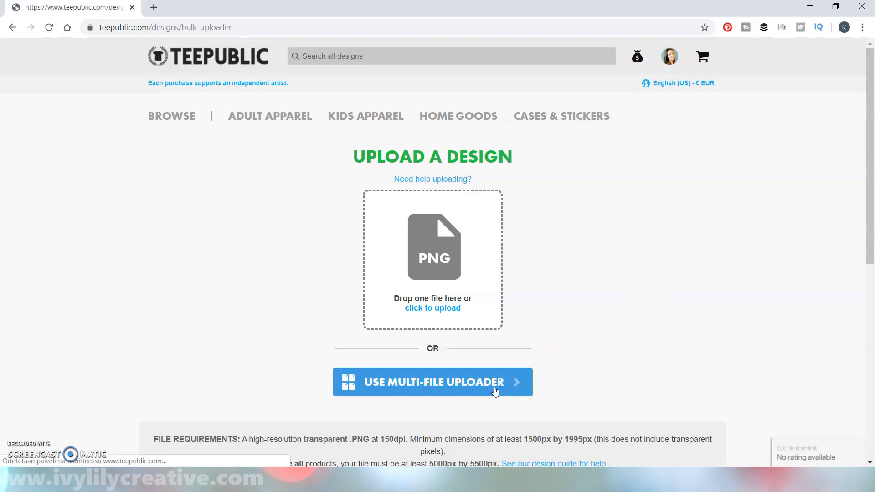
{"action": "scroll", "coordinate": [524, 351], "scroll_direction": "down", "scroll_amount": 1}
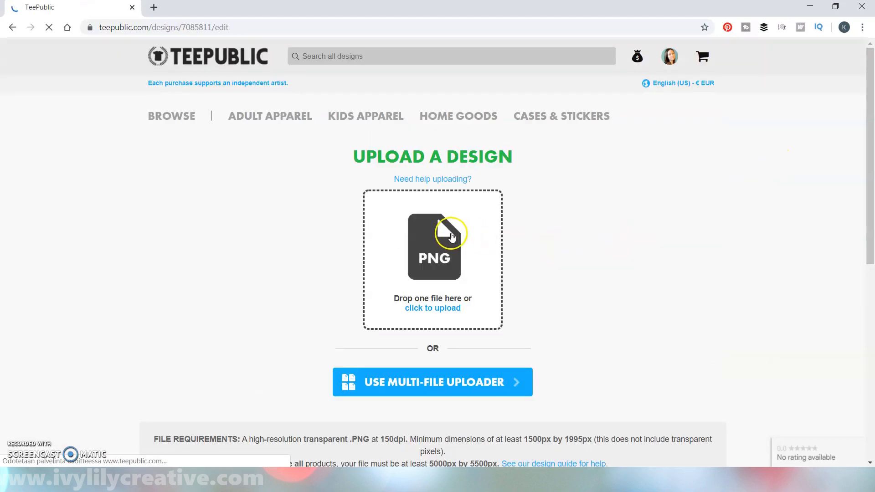
Upload the artwork file "hindu rounded white outline" from the 2011 artwork folder with the single-file uploader
{"action": "left_click", "coordinate": [451, 235]}
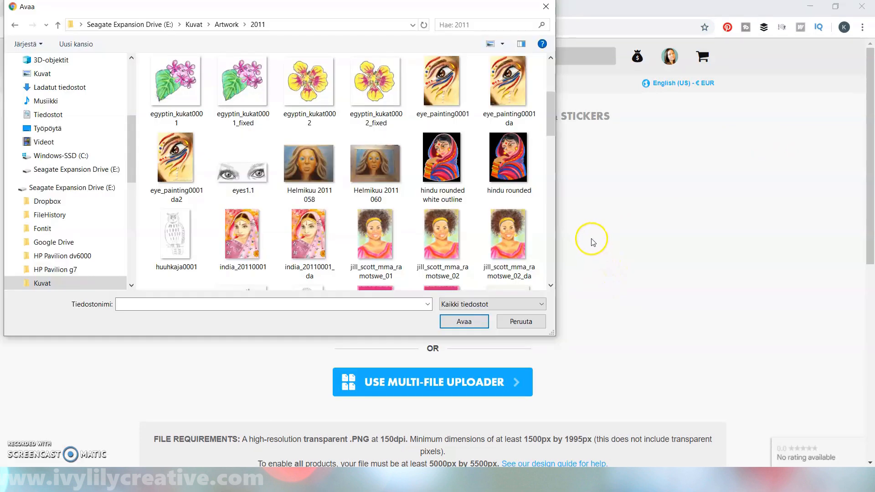
{"action": "left_click", "coordinate": [434, 155]}
{"action": "left_click", "coordinate": [458, 324]}
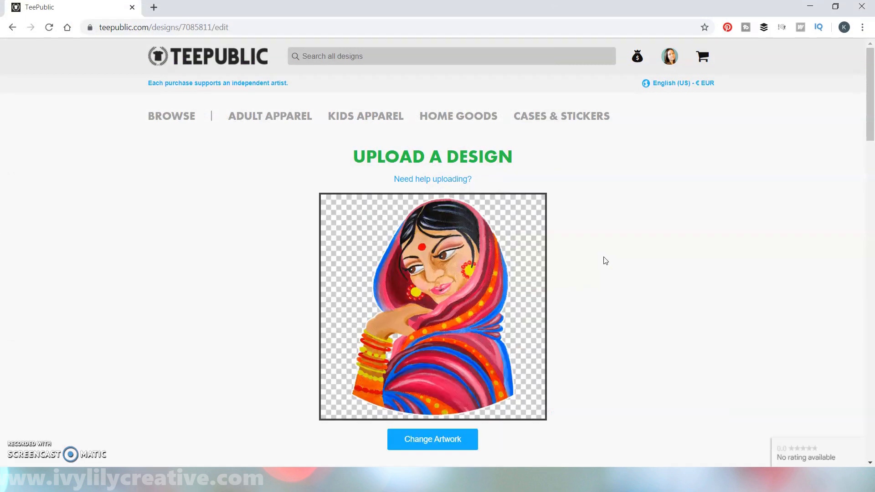
Copy "Indian Woman Folk Art" from the "indian woman" Notepad file and paste it as the design's title
{"action": "scroll", "coordinate": [605, 260], "scroll_direction": "down", "scroll_amount": 4}
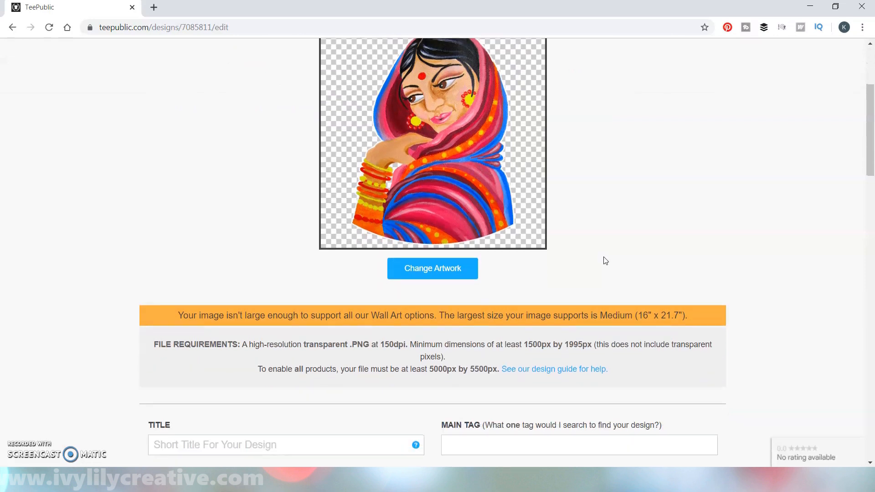
{"action": "scroll", "coordinate": [619, 253], "scroll_direction": "down", "scroll_amount": 8}
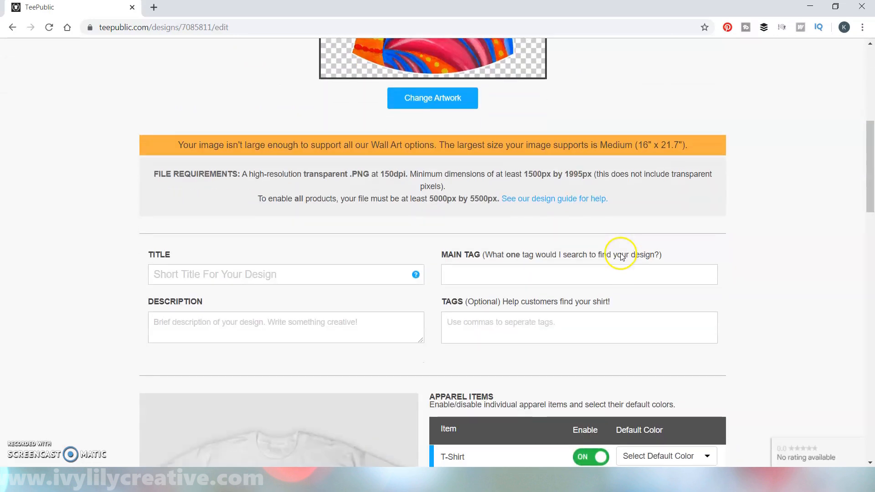
{"action": "key", "text": "alt+Tab"}
{"action": "left_click", "coordinate": [628, 85]}
{"action": "left_click", "coordinate": [529, 84], "text": "shift"}
{"action": "key", "text": "ctrl+c"}
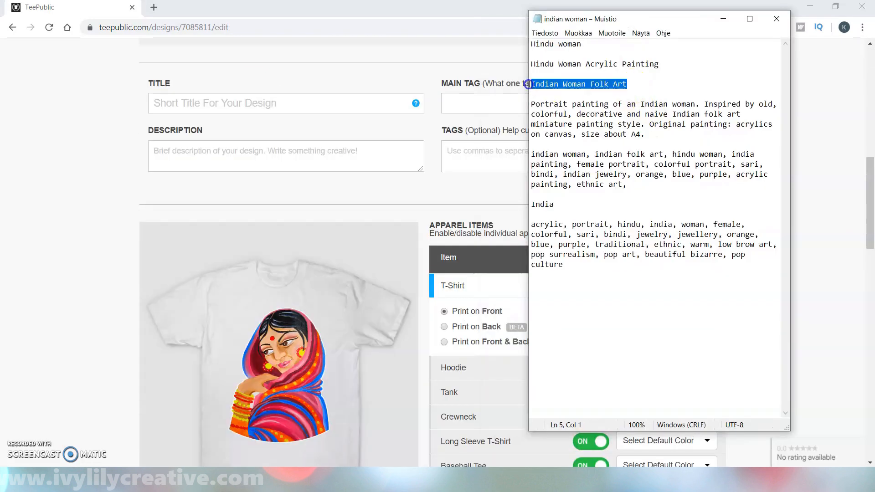
{"action": "left_click", "coordinate": [238, 102]}
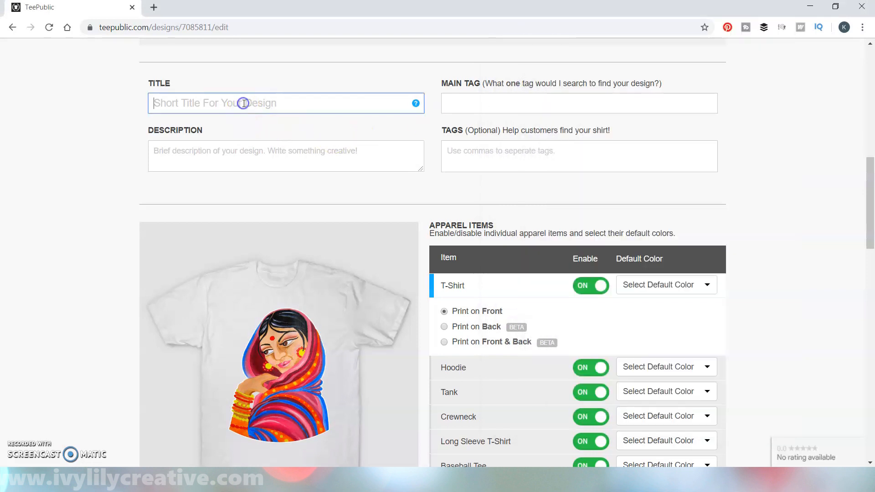
{"action": "key", "text": "ctrl+v"}
Copy the paragraph starting "Portrait painting of an Indian woman" from the Notepad file into the design's description
{"action": "key", "text": "alt+Tab"}
{"action": "left_click_drag", "start_coordinate": [645, 134], "coordinate": [529, 108]}
{"action": "key", "text": "ctrl+c"}
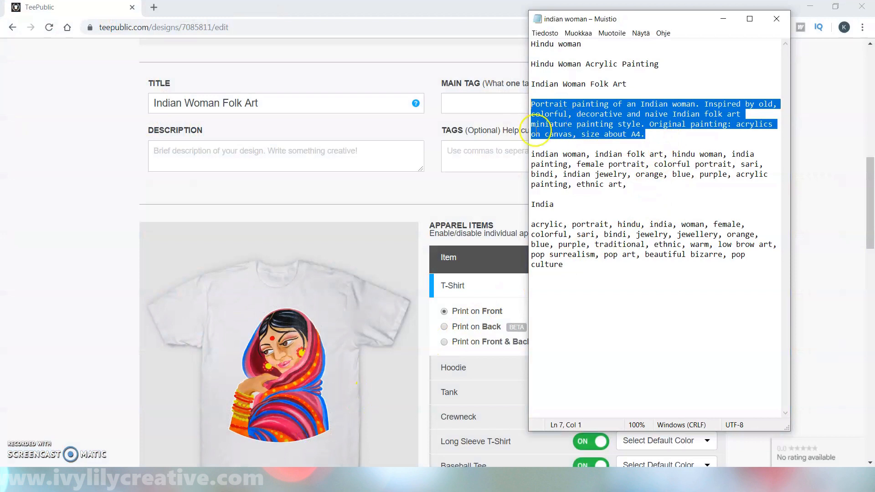
{"action": "left_click", "coordinate": [283, 156]}
{"action": "key", "text": "ctrl+v"}
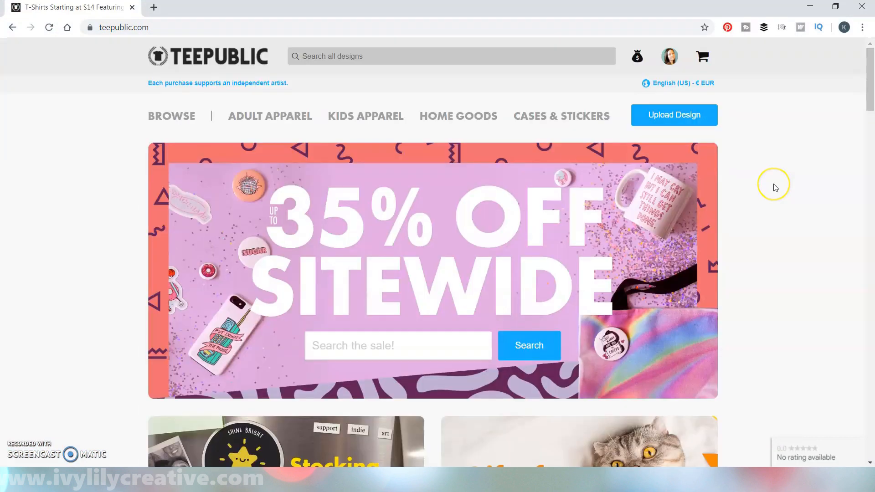
Browse the TeePublic home page down to its designer links and open the Design Guide
{"action": "scroll", "coordinate": [774, 185], "scroll_direction": "down", "scroll_amount": 7}
{"action": "scroll", "coordinate": [775, 187], "scroll_direction": "down", "scroll_amount": 10}
{"action": "scroll", "coordinate": [775, 187], "scroll_direction": "down", "scroll_amount": 13}
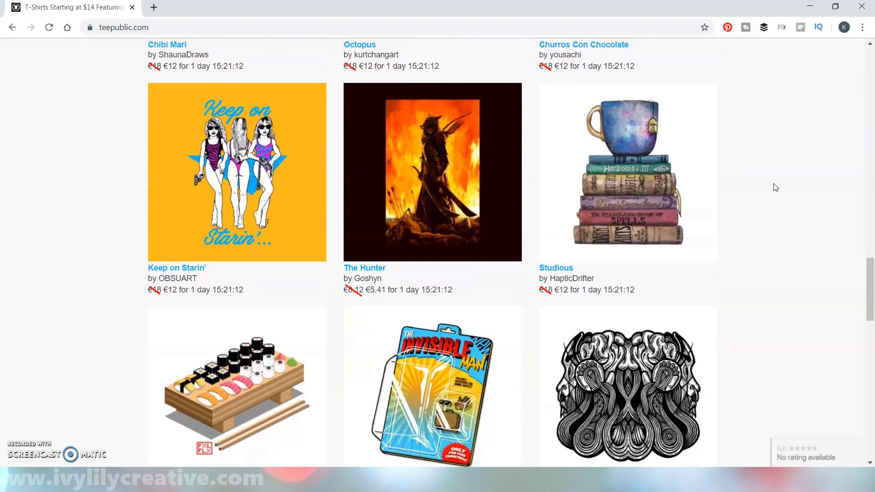
{"action": "scroll", "coordinate": [774, 187], "scroll_direction": "down", "scroll_amount": 15}
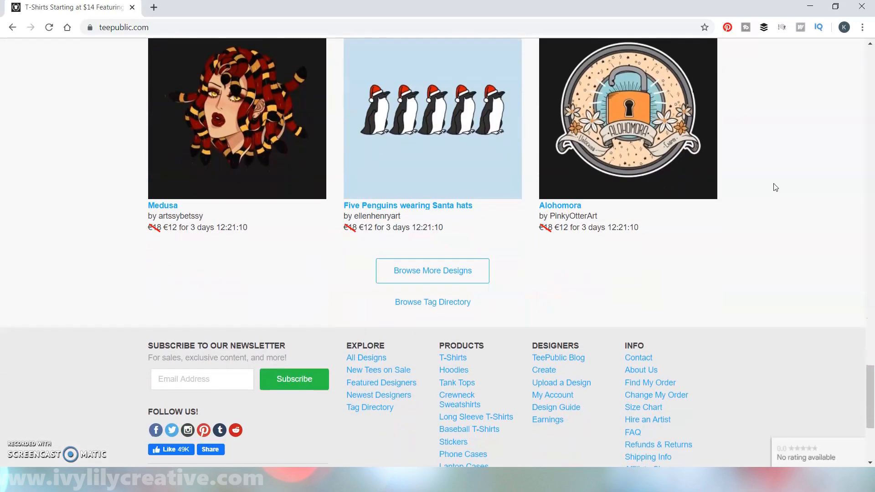
{"action": "scroll", "coordinate": [775, 187], "scroll_direction": "down", "scroll_amount": 2}
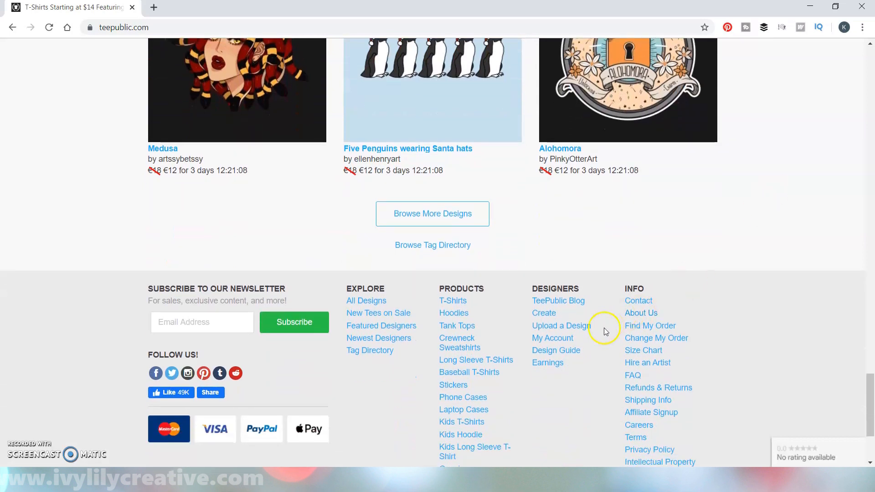
{"action": "left_click", "coordinate": [576, 348]}
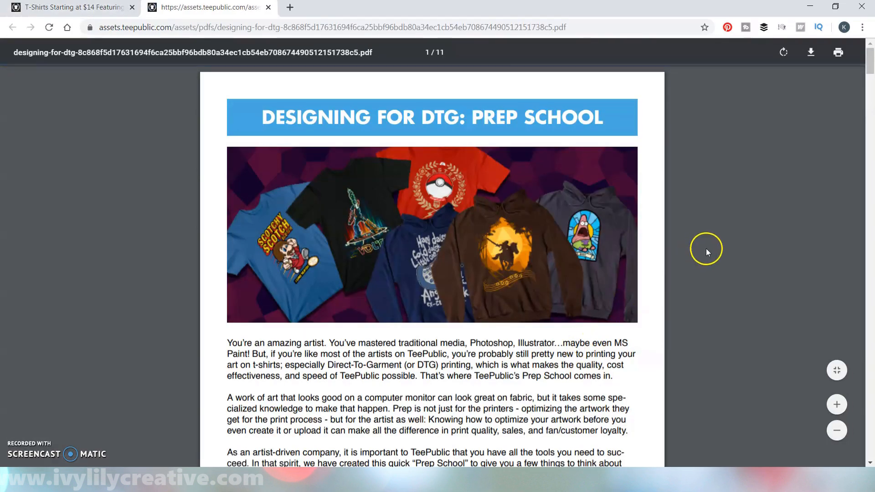
Examine the design guide's sections on file type and color issues, including the DTG color test prints
{"action": "scroll", "coordinate": [736, 239], "scroll_direction": "down", "scroll_amount": 3}
{"action": "scroll", "coordinate": [735, 240], "scroll_direction": "down", "scroll_amount": 7}
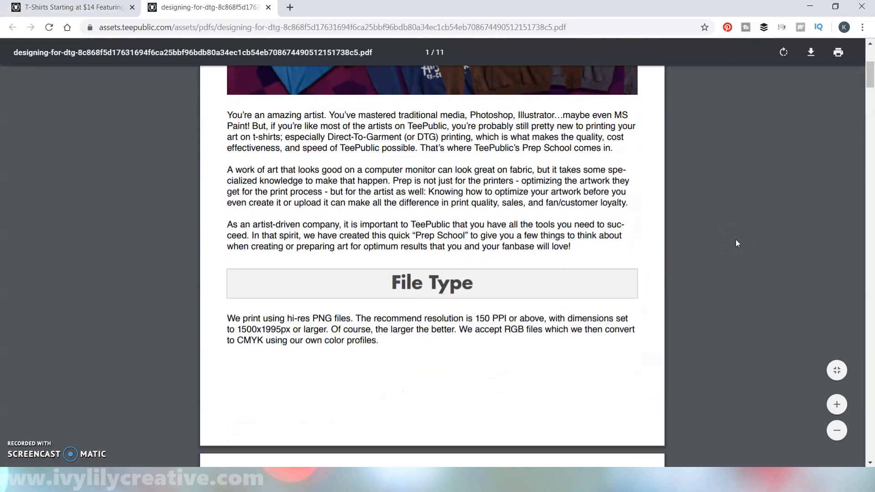
{"action": "scroll", "coordinate": [736, 240], "scroll_direction": "down", "scroll_amount": 5}
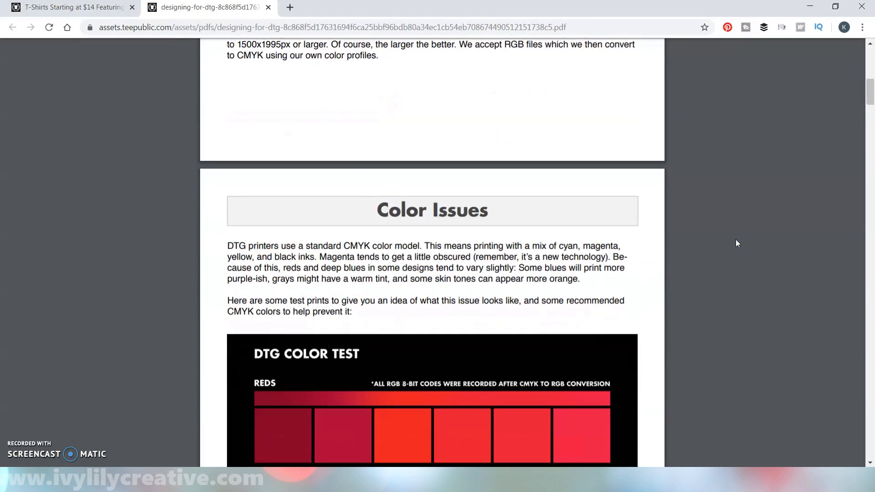
{"action": "scroll", "coordinate": [736, 240], "scroll_direction": "down", "scroll_amount": 7}
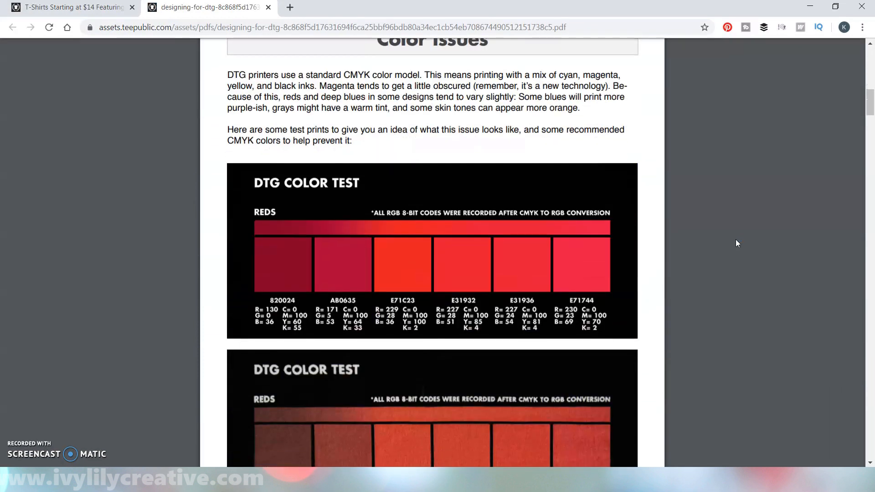
{"action": "scroll", "coordinate": [738, 243], "scroll_direction": "down", "scroll_amount": 7}
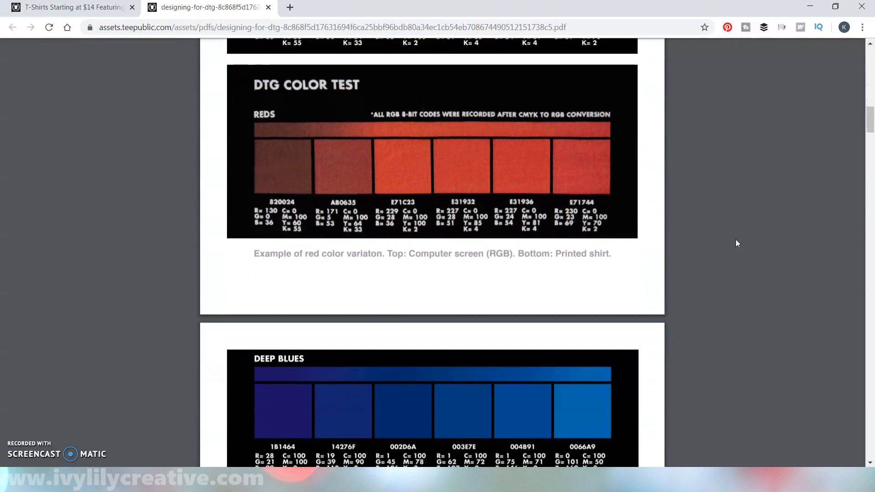
{"action": "scroll", "coordinate": [737, 239], "scroll_direction": "down", "scroll_amount": 3}
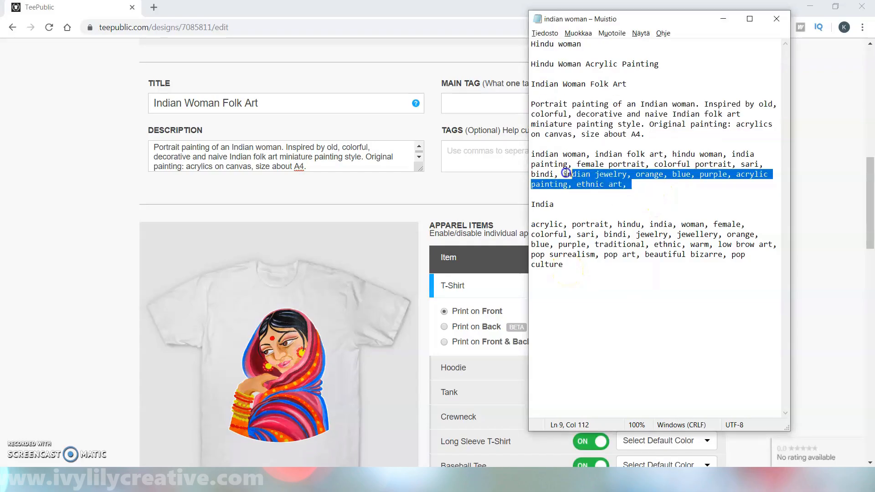
Copy the tag paragraph starting "indian woman, indian folk art" from the Notepad file and add its tags through "sari" to the design
{"action": "left_click_drag", "start_coordinate": [593, 174], "coordinate": [532, 156]}
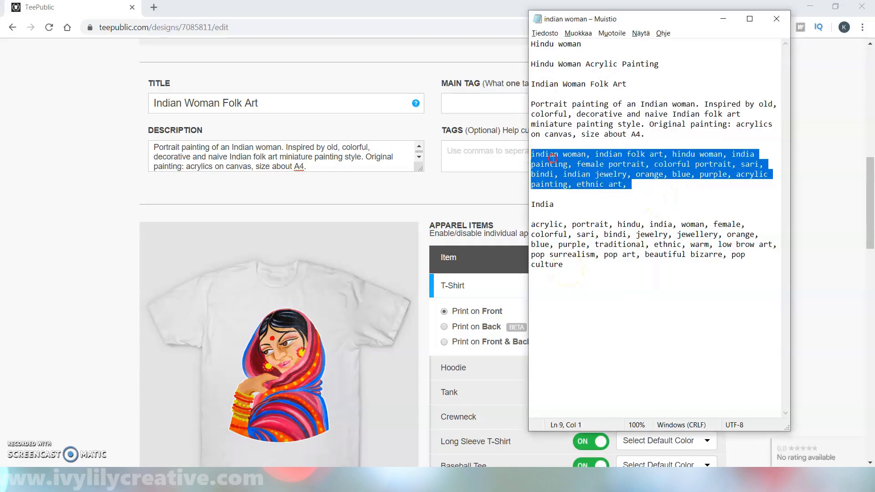
{"action": "right_click", "coordinate": [552, 158]}
{"action": "left_click", "coordinate": [579, 186]}
{"action": "left_click", "coordinate": [472, 151]}
{"action": "key", "text": "ctrl+v"}
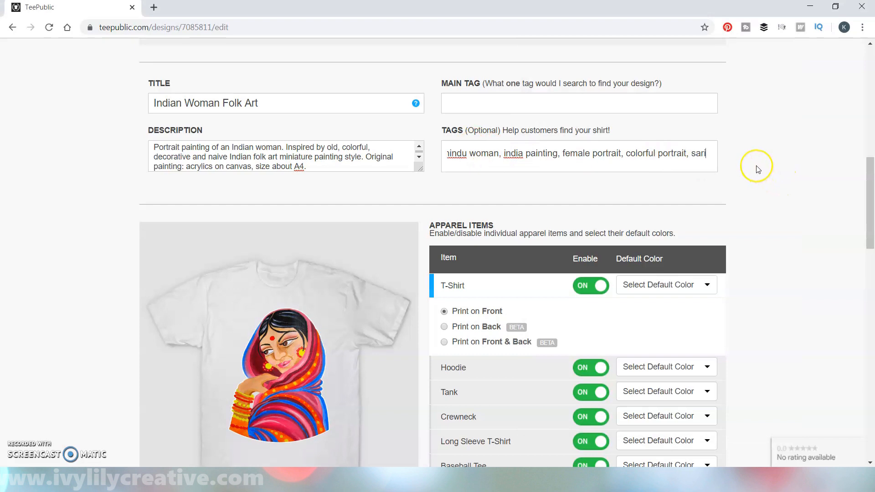
{"action": "key", "text": "Return"}
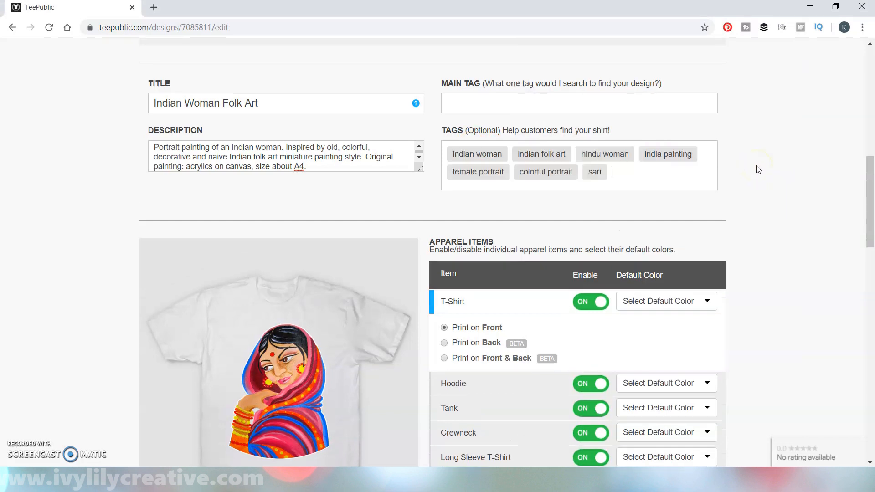
Copy the remaining tags from "bindi" to "ethnic art" out of the Notepad file and add them to the design's tags
{"action": "key", "text": "alt+Tab"}
{"action": "left_click_drag", "start_coordinate": [669, 186], "coordinate": [528, 176]}
{"action": "right_click", "coordinate": [558, 173]}
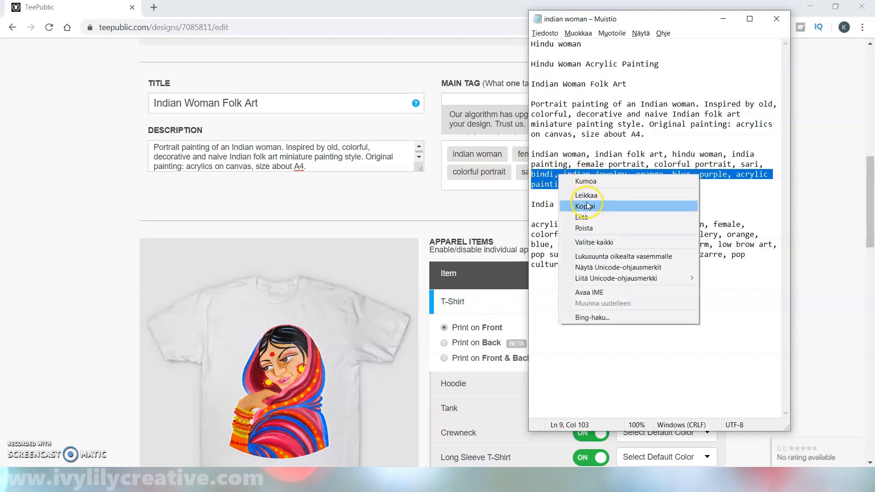
{"action": "left_click", "coordinate": [588, 206]}
{"action": "key", "text": "alt+Tab"}
{"action": "left_click", "coordinate": [631, 173]}
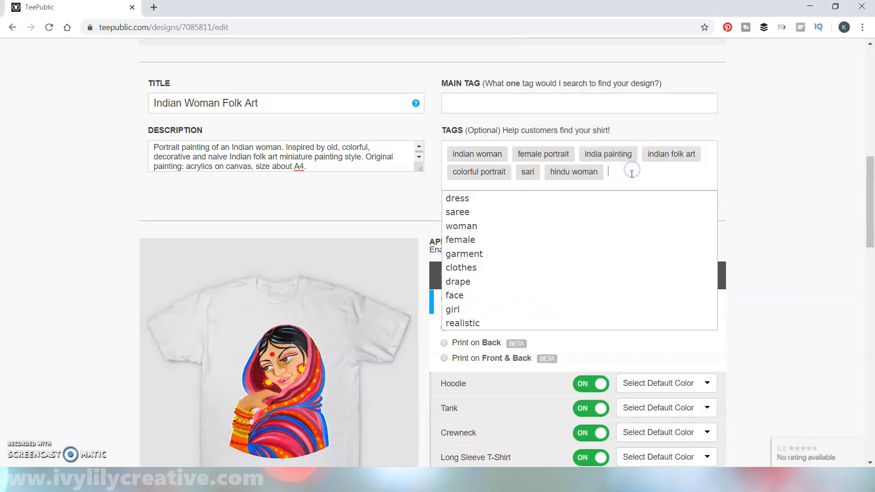
{"action": "key", "text": "ctrl+v"}
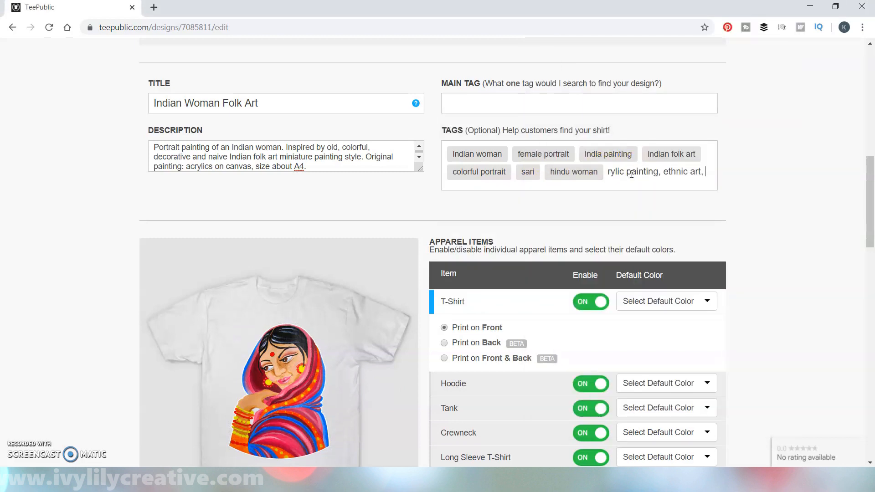
{"action": "key", "text": "Return"}
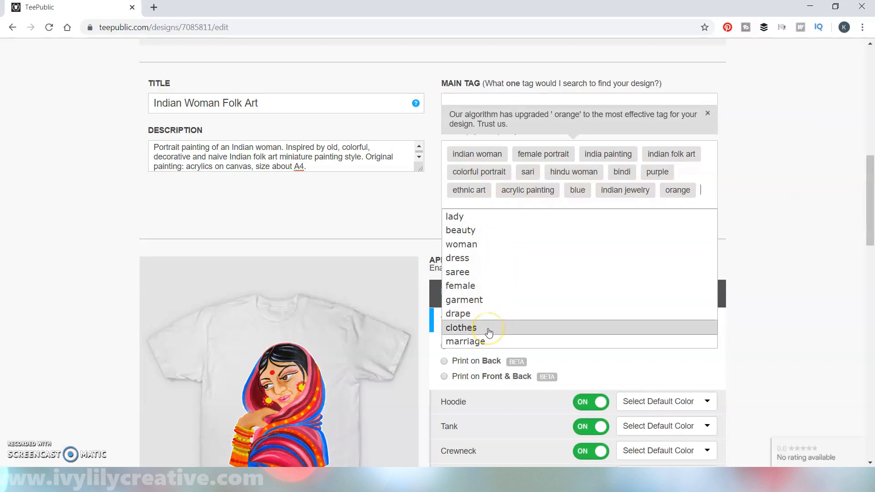
{"action": "left_click", "coordinate": [822, 190]}
{"action": "left_click", "coordinate": [693, 190]}
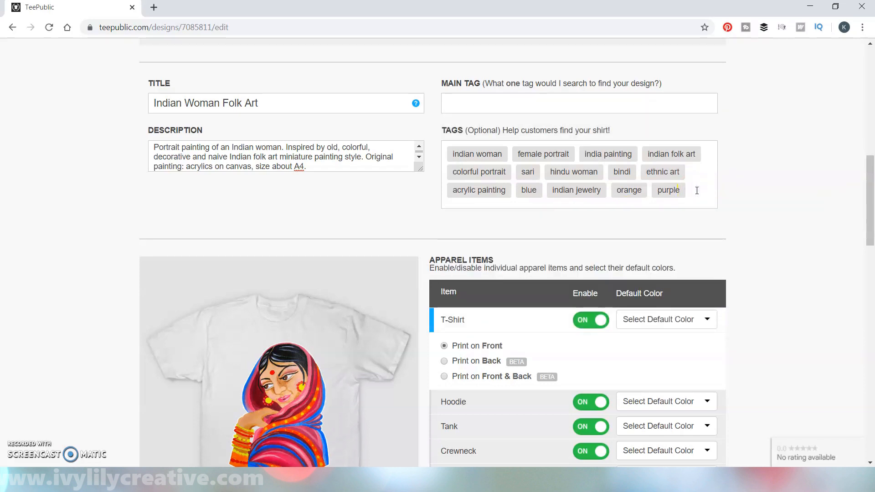
{"action": "type", "text": "india"}
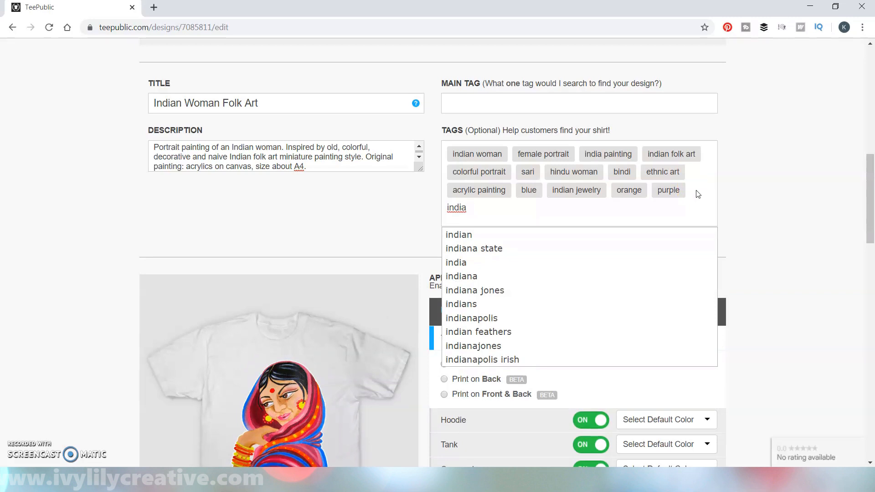
{"action": "scroll", "coordinate": [586, 254], "scroll_direction": "down", "scroll_amount": 1}
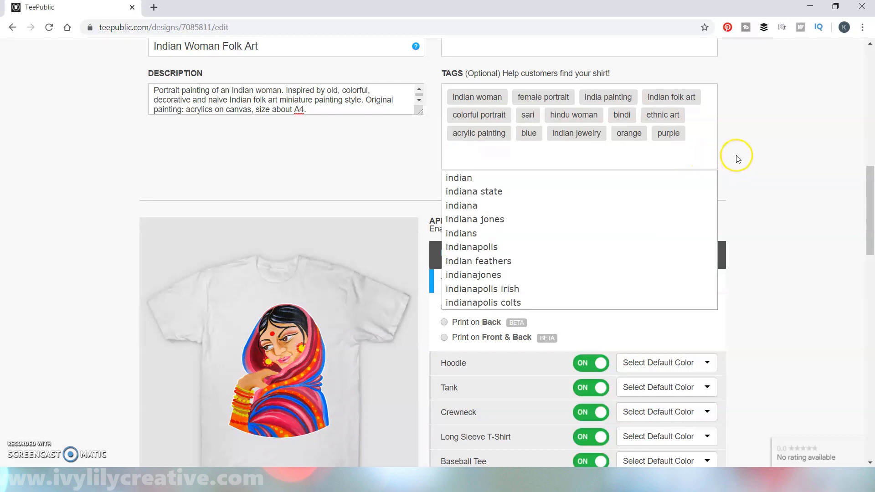
Set the design's main tag to "india" from the suggested tags
{"action": "scroll", "coordinate": [607, 106], "scroll_direction": "up", "scroll_amount": 1}
{"action": "left_click", "coordinate": [606, 106]}
{"action": "type", "text": "india"}
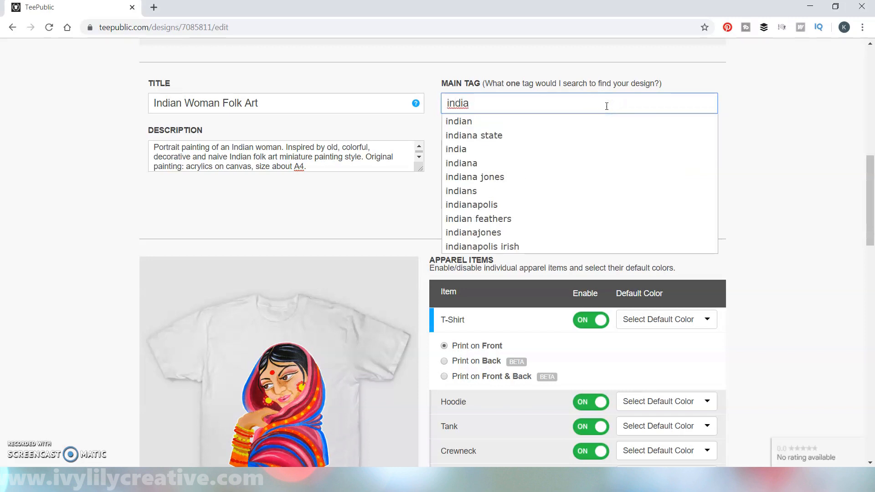
{"action": "left_click", "coordinate": [554, 147]}
Copy the tag list from "amaryllis christmas gift" to "ivy lily art" in the "amaryllis drawing" Notepad file into the amaryllis design's tags
{"action": "left_click", "coordinate": [660, 292]}
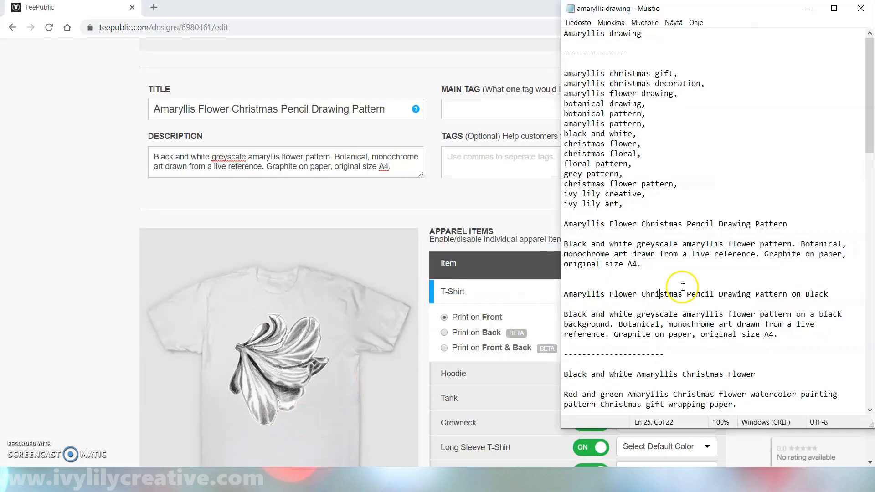
{"action": "left_click_drag", "start_coordinate": [642, 205], "coordinate": [562, 76]}
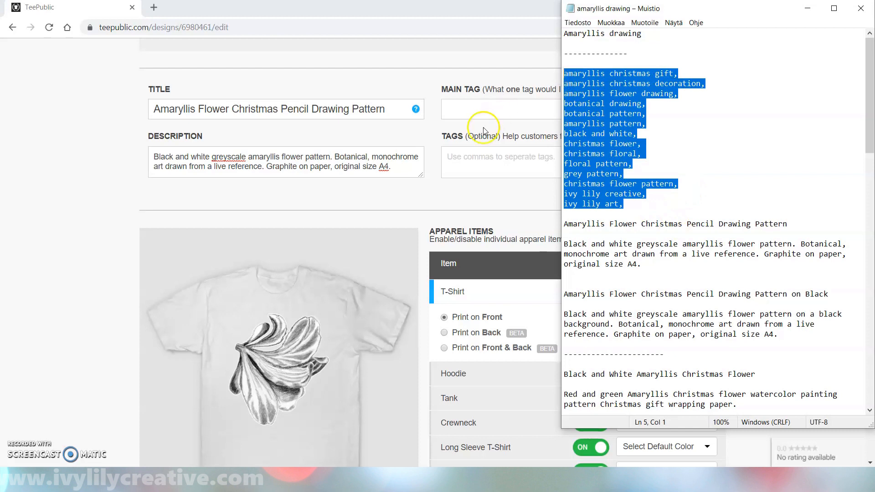
{"action": "left_click", "coordinate": [468, 165]}
{"action": "key", "text": "ctrl+v"}
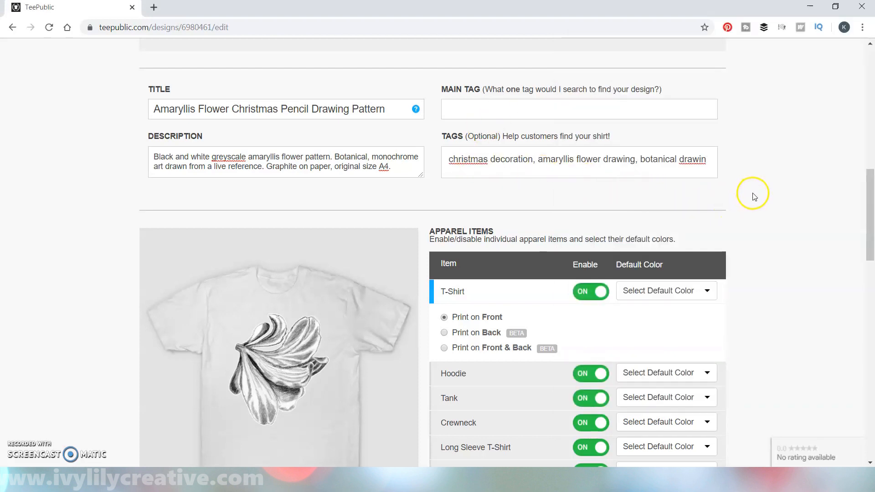
Remove the cut-off "botanical drawin" from the pasted text and add the tags ending with "amaryllis flower drawing"
{"action": "key", "text": "BackSpace"}
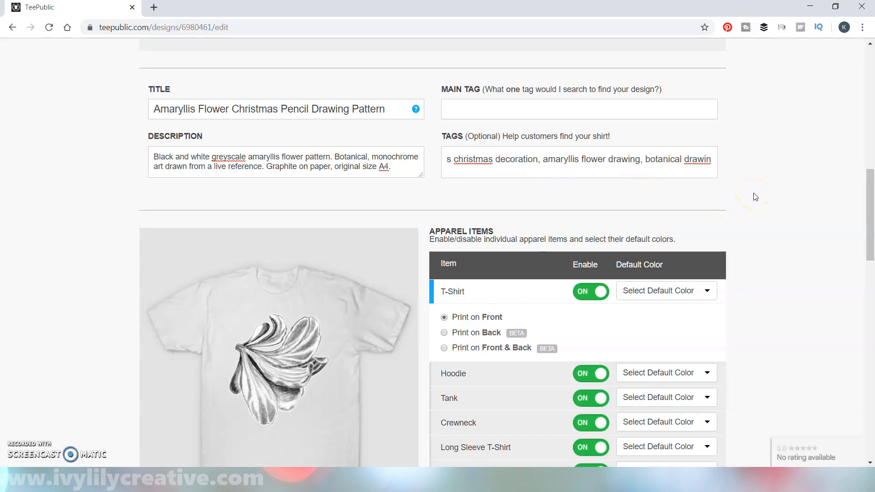
{"action": "key", "text": "BackSpace"}
{"action": "key", "text": "BackSpace"}
{"action": "key", "text": "BackSpace"}
{"action": "key", "text": "BackSpace"}
{"action": "key", "text": "BackSpace"}
{"action": "key", "text": "BackSpace"}
{"action": "key", "text": "BackSpace"}
{"action": "key", "text": "BackSpace"}
{"action": "key", "text": "BackSpace"}
{"action": "key", "text": "BackSpace"}
{"action": "key", "text": "BackSpace"}
{"action": "key", "text": "BackSpace"}
{"action": "key", "text": "BackSpace"}
{"action": "key", "text": "BackSpace"}
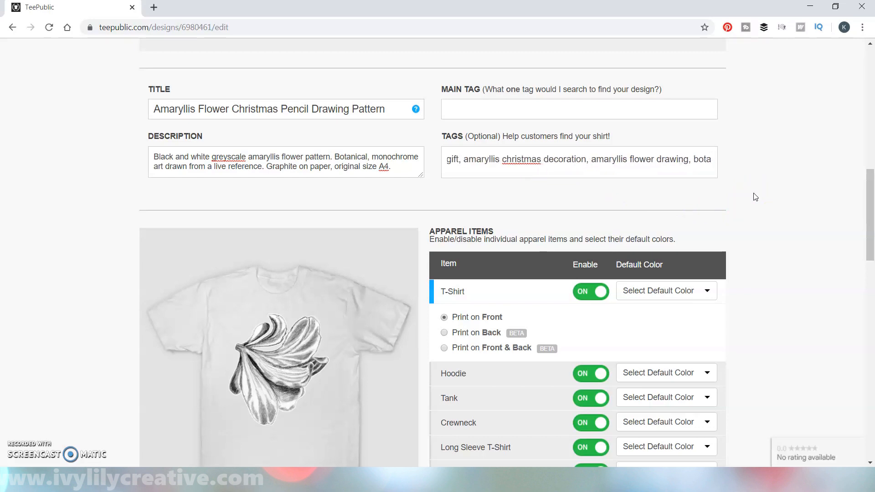
{"action": "key", "text": "BackSpace"}
{"action": "key", "text": "BackSpace"}
{"action": "key", "text": "BackSpace"}
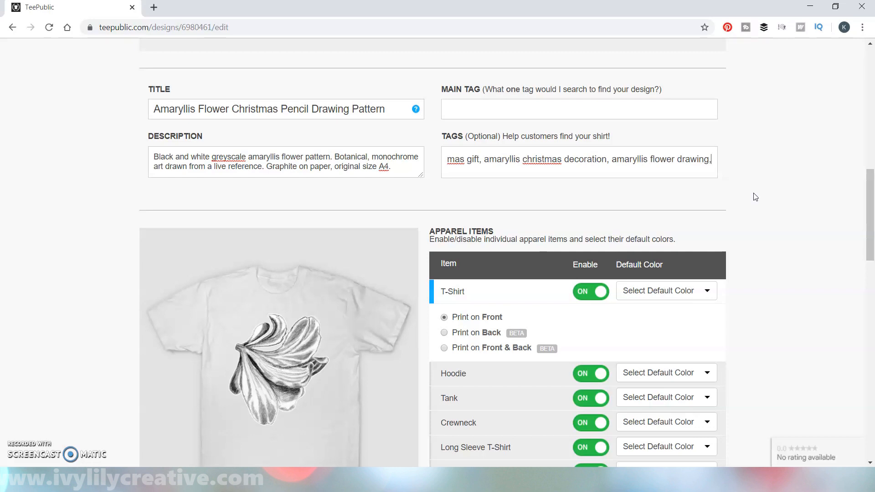
{"action": "key", "text": "Return"}
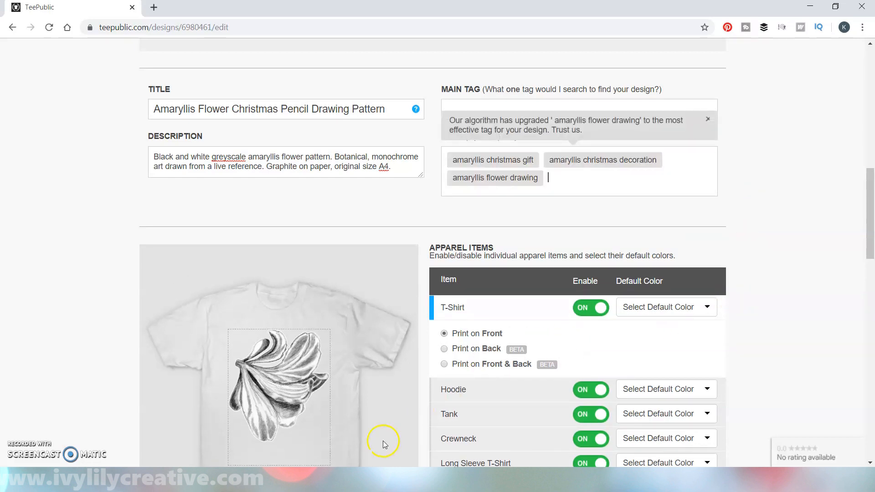
Copy the remaining tags from "botanical drawing" to "ivy lily art" out of the Notepad file and paste them into the design's tags
{"action": "key", "text": "alt+Tab"}
{"action": "mouse_move", "coordinate": [623, 204]}
{"action": "left_mouse_down"}
{"action": "mouse_move", "coordinate": [588, 183]}
{"action": "mouse_move", "coordinate": [562, 103]}
{"action": "left_mouse_up"}
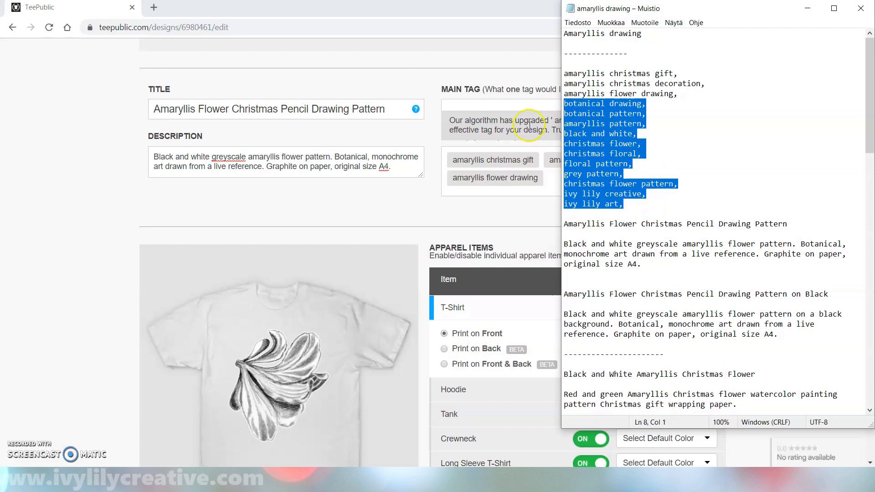
{"action": "left_click", "coordinate": [510, 202]}
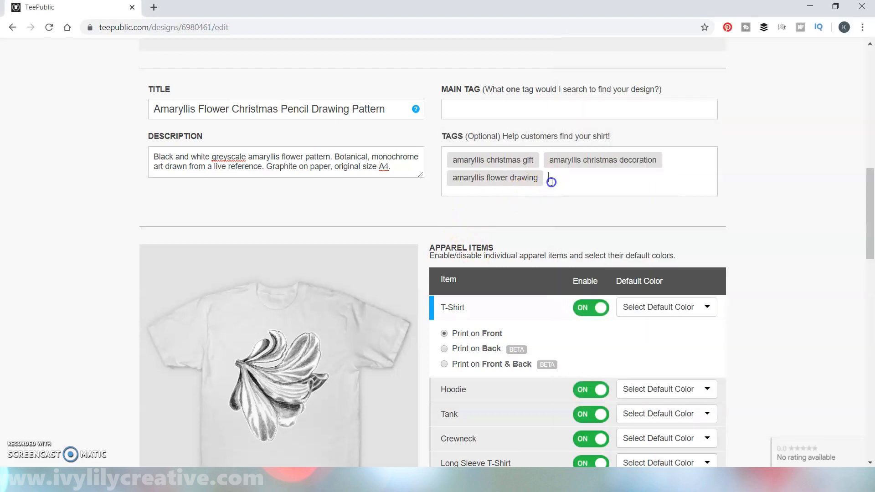
{"action": "key", "text": "ctrl+v"}
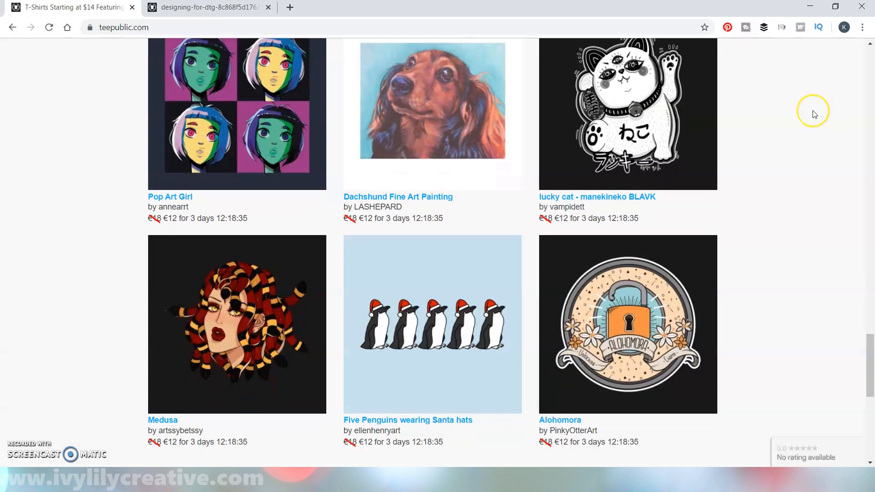
Open the FAQ linked in the TeePublic home page footer and go to its Designers section
{"action": "scroll", "coordinate": [812, 114], "scroll_direction": "down", "scroll_amount": 6}
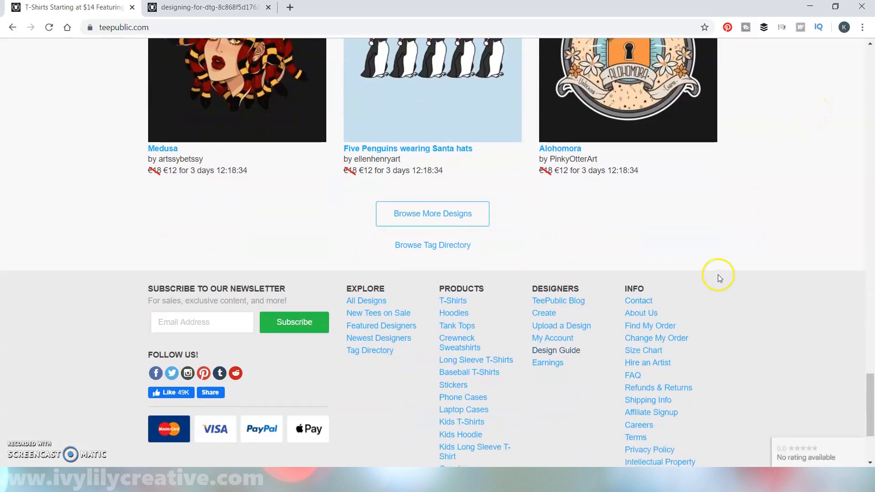
{"action": "left_click", "coordinate": [634, 376]}
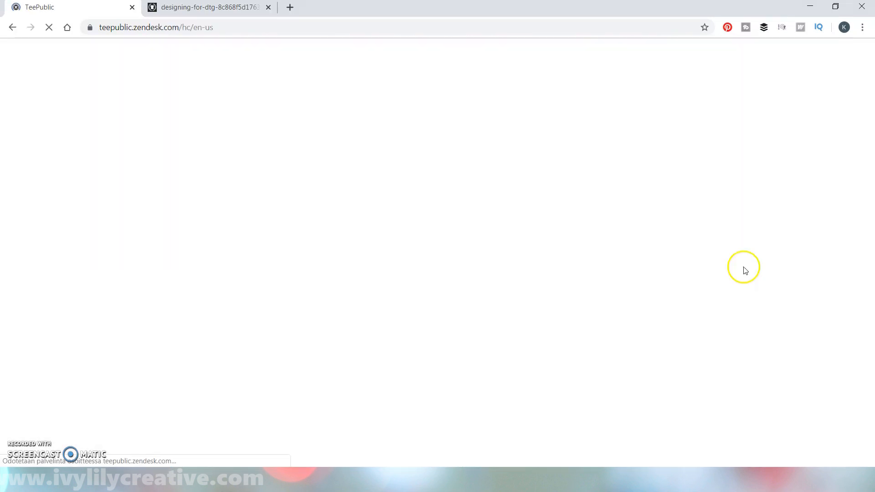
{"action": "scroll", "coordinate": [712, 252], "scroll_direction": "down", "scroll_amount": 3}
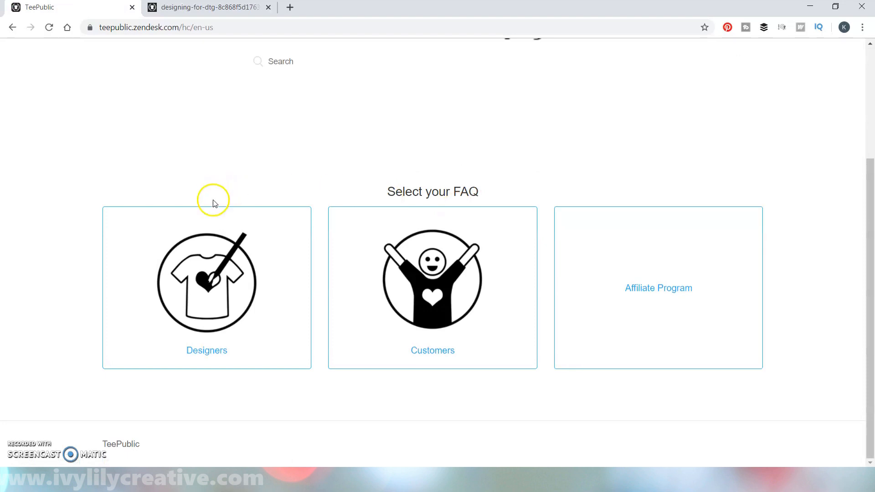
{"action": "left_click", "coordinate": [217, 226]}
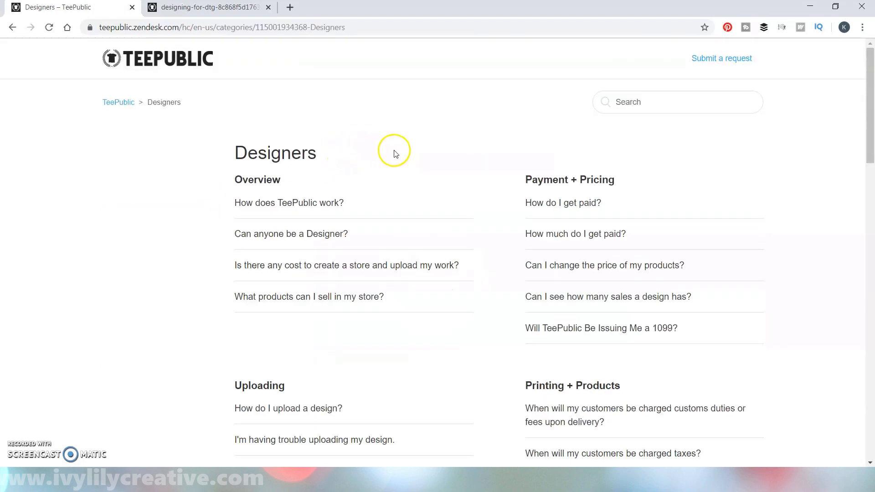
Browse the designer FAQ topics down to the Fan Art Program and open the Fan Art Program Overview article in a new browser tab
{"action": "scroll", "coordinate": [439, 170], "scroll_direction": "down", "scroll_amount": 5}
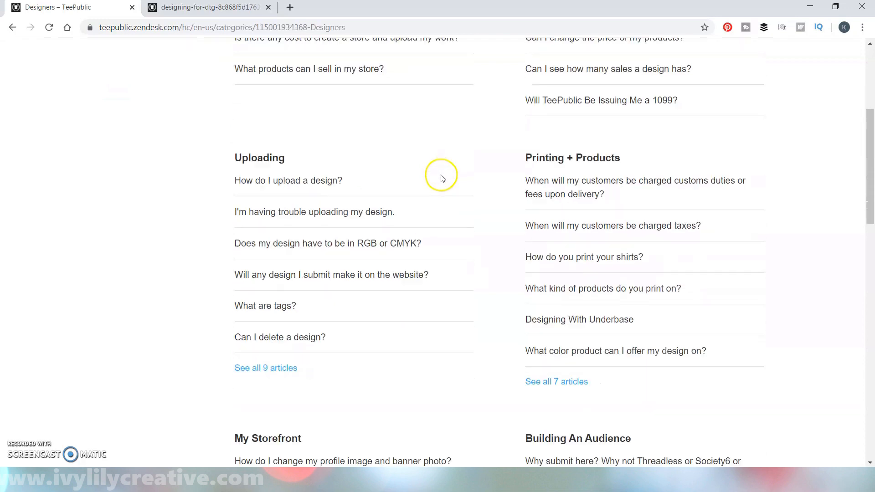
{"action": "scroll", "coordinate": [442, 178], "scroll_direction": "down", "scroll_amount": 1}
{"action": "scroll", "coordinate": [442, 179], "scroll_direction": "down", "scroll_amount": 5}
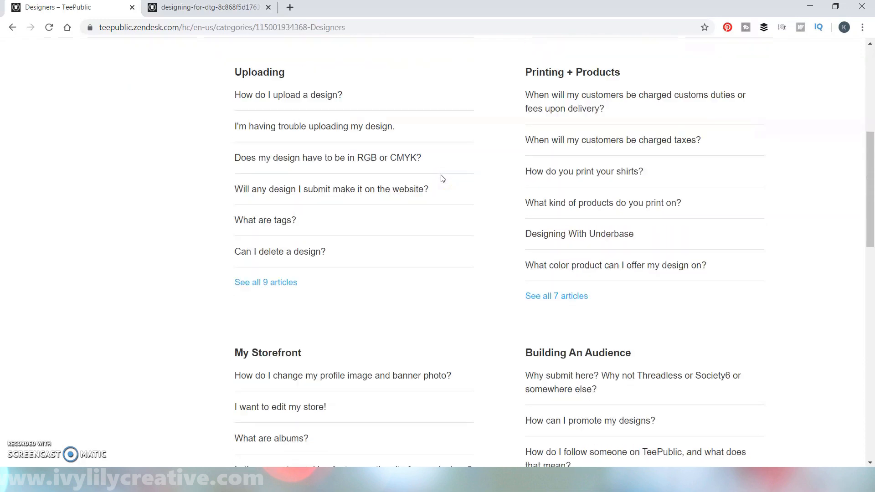
{"action": "scroll", "coordinate": [443, 179], "scroll_direction": "down", "scroll_amount": 5}
{"action": "scroll", "coordinate": [461, 191], "scroll_direction": "down", "scroll_amount": 5}
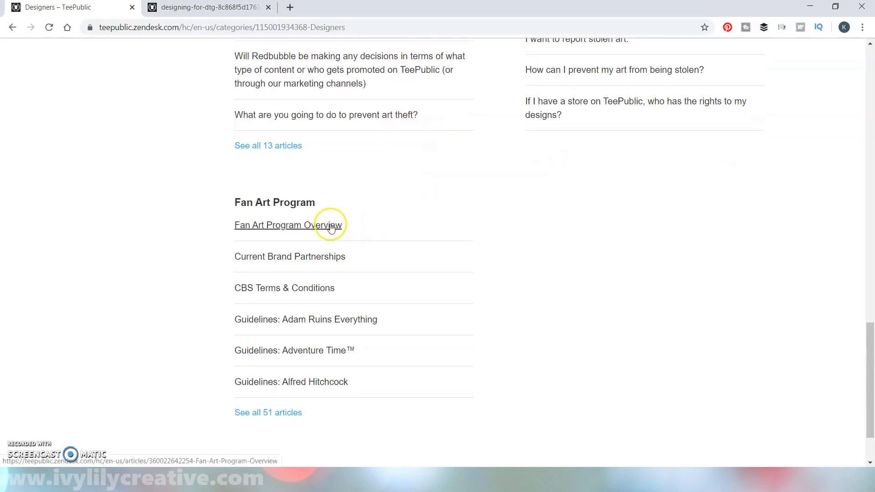
{"action": "right_click", "coordinate": [332, 228]}
{"action": "left_click", "coordinate": [378, 234]}
{"action": "key", "text": "ctrl+Tab"}
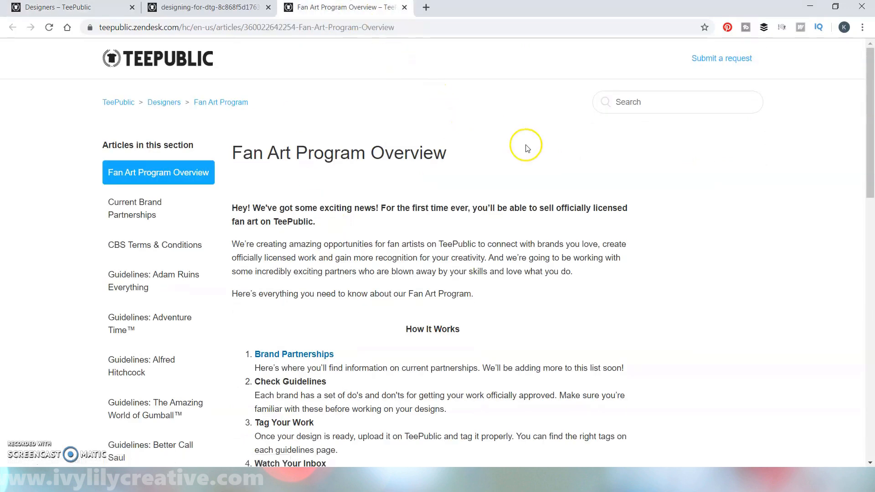
Read the Fan Art Program Overview article, including the How It Works and Important Things to Know sections
{"action": "scroll", "coordinate": [632, 201], "scroll_direction": "down", "scroll_amount": 2}
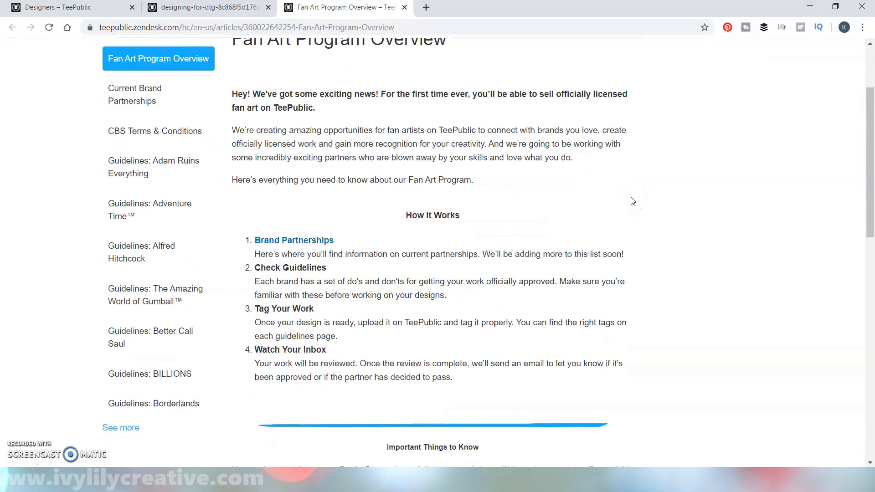
{"action": "scroll", "coordinate": [633, 201], "scroll_direction": "down", "scroll_amount": 1}
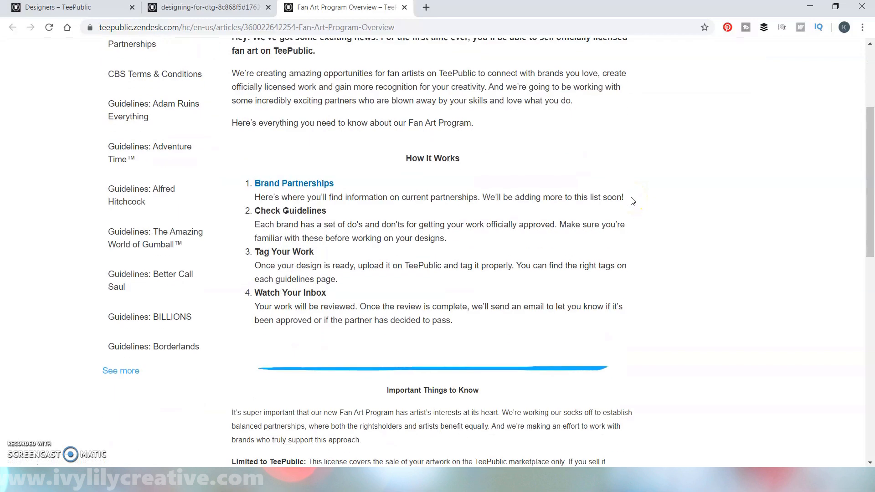
{"action": "scroll", "coordinate": [633, 200], "scroll_direction": "down", "scroll_amount": 3}
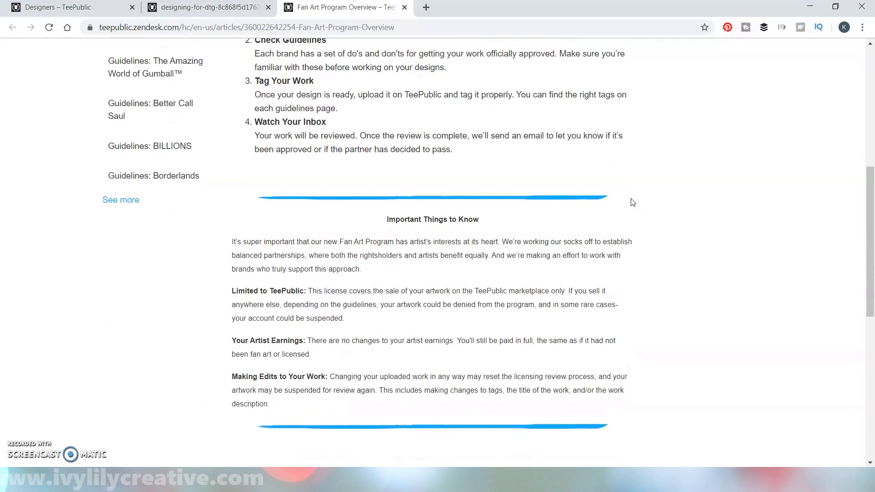
{"action": "scroll", "coordinate": [633, 201], "scroll_direction": "down", "scroll_amount": 3}
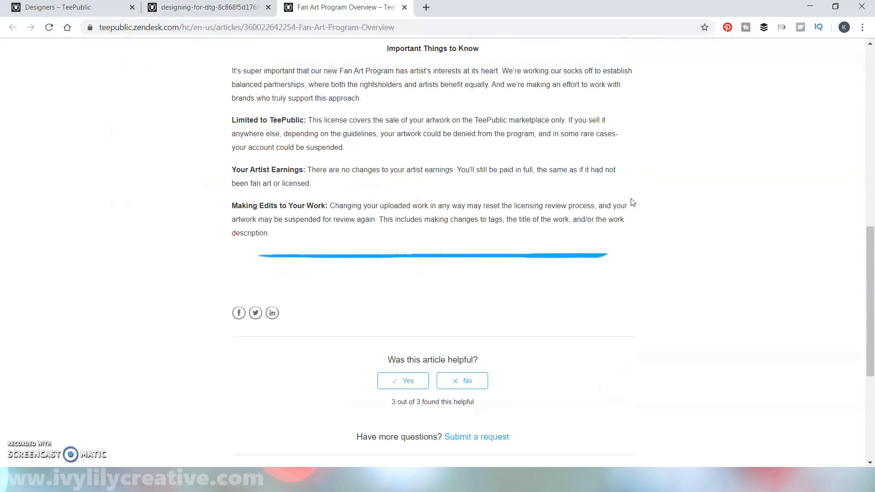
{"action": "scroll", "coordinate": [633, 201], "scroll_direction": "down", "scroll_amount": 1}
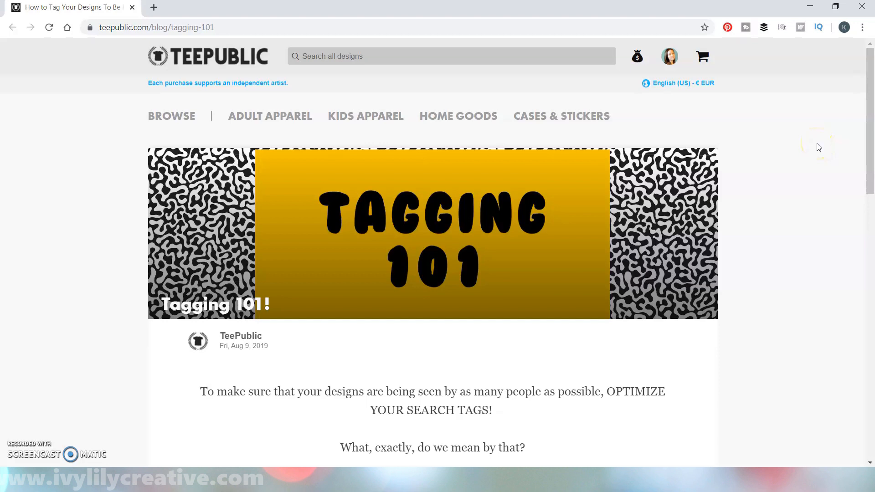
Look through TeePublic's Tagging 101 blog post down to its video and upload link
{"action": "scroll", "coordinate": [819, 147], "scroll_direction": "down", "scroll_amount": 5}
{"action": "scroll", "coordinate": [819, 147], "scroll_direction": "down", "scroll_amount": 4}
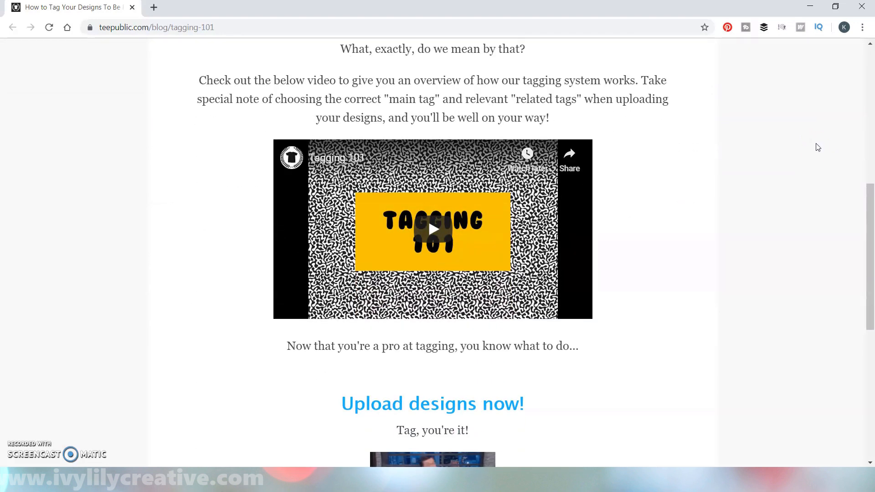
Look over the end of the Tagging 101 blog post down to the page footer
{"action": "scroll", "coordinate": [818, 147], "scroll_direction": "down", "scroll_amount": 5}
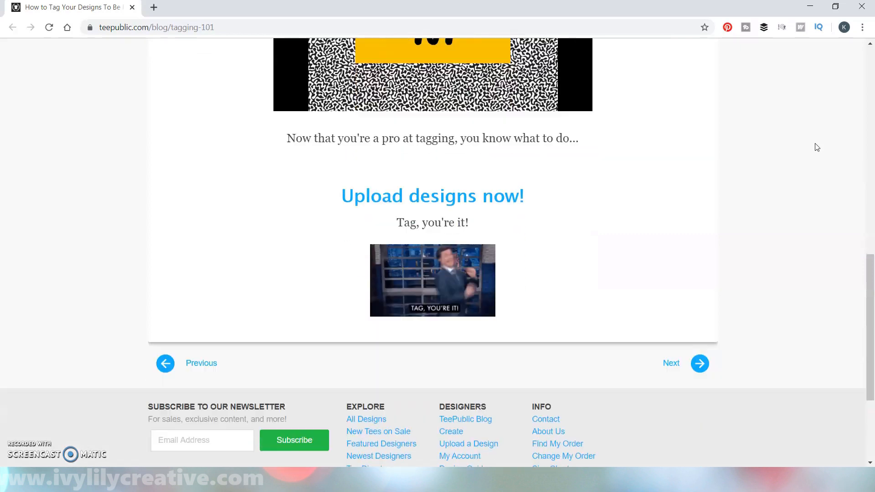
{"action": "scroll", "coordinate": [817, 148], "scroll_direction": "down", "scroll_amount": 2}
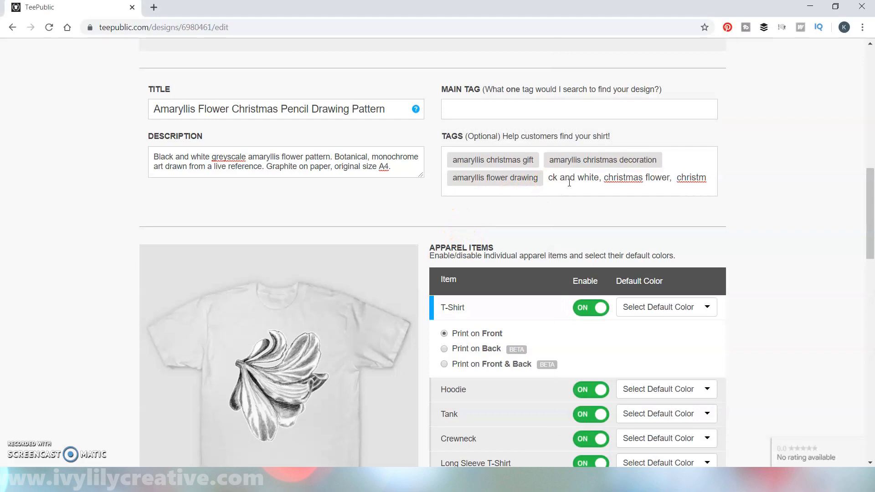
Trim the cut-off last entry and add the tags botanical drawing, botanical pattern, amaryllis pattern, black and white, and christmas flower
{"action": "key", "text": "BackSpace"}
{"action": "key", "text": "BackSpace"}
{"action": "key", "text": "BackSpace"}
{"action": "key", "text": "BackSpace"}
{"action": "key", "text": "BackSpace"}
{"action": "key", "text": "BackSpace"}
{"action": "key", "text": "BackSpace"}
{"action": "key", "text": "BackSpace"}
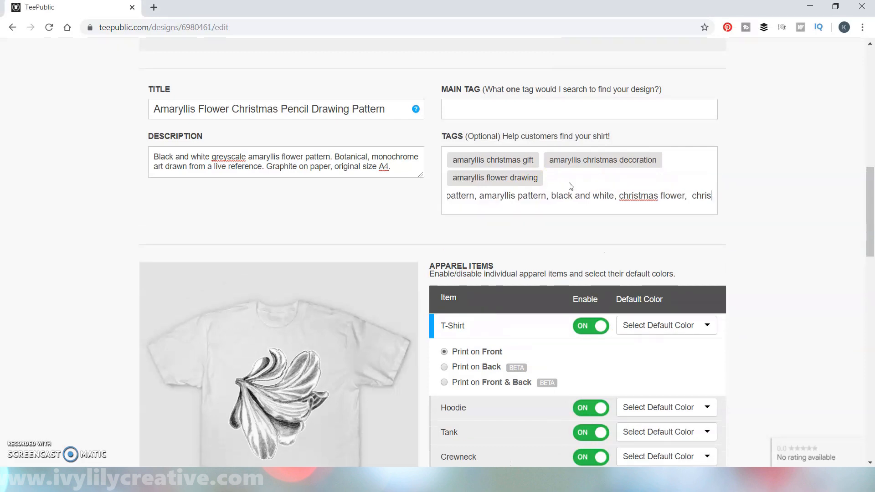
{"action": "key", "text": "Return"}
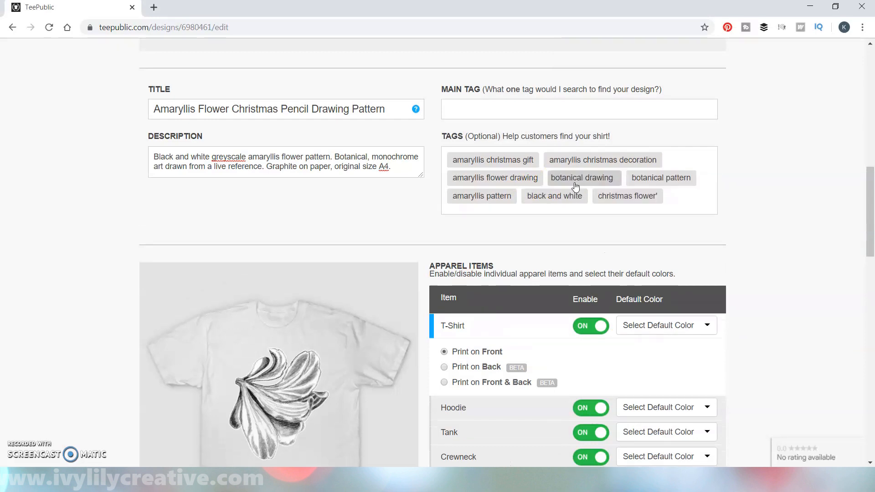
{"action": "left_click", "coordinate": [739, 208]}
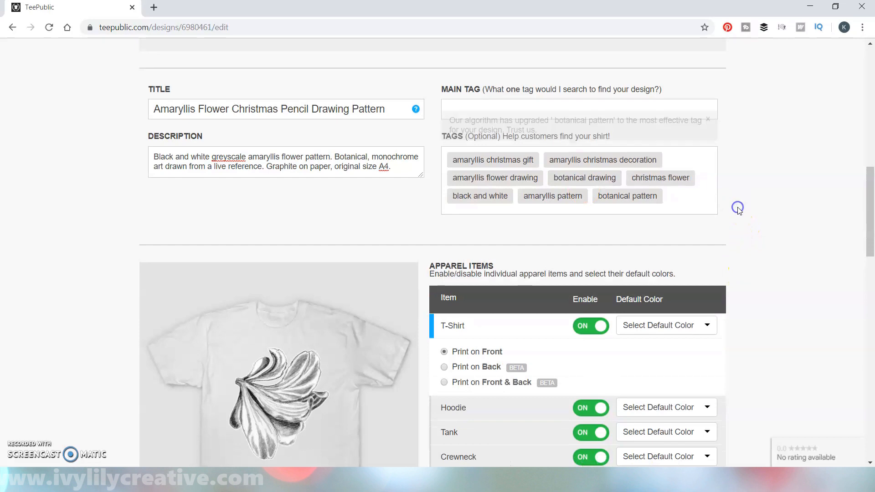
Copy the tags from christmas floral through ivy lily art in the amaryllis drawing notes file and paste them into the design's tags
{"action": "mouse_move", "coordinate": [270, 478]}
{"action": "left_click", "coordinate": [210, 424]}
{"action": "left_click_drag", "start_coordinate": [624, 204], "coordinate": [558, 155]}
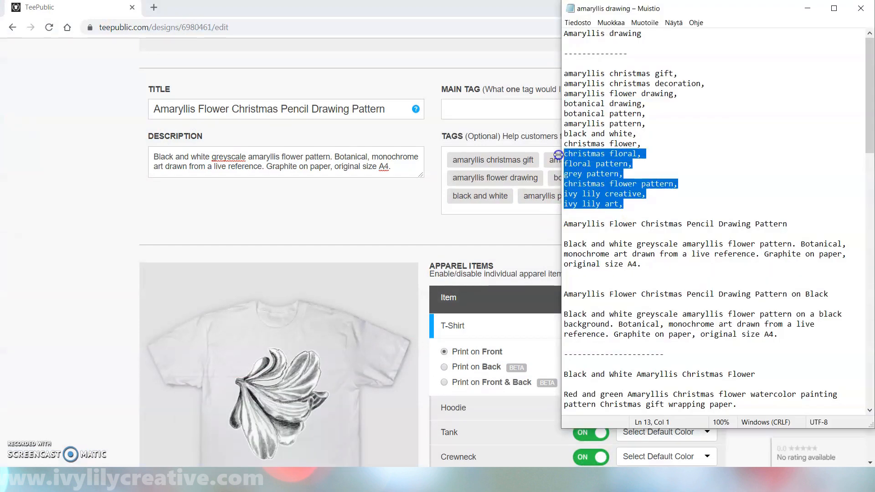
{"action": "left_click", "coordinate": [454, 240]}
{"action": "left_click", "coordinate": [673, 198]}
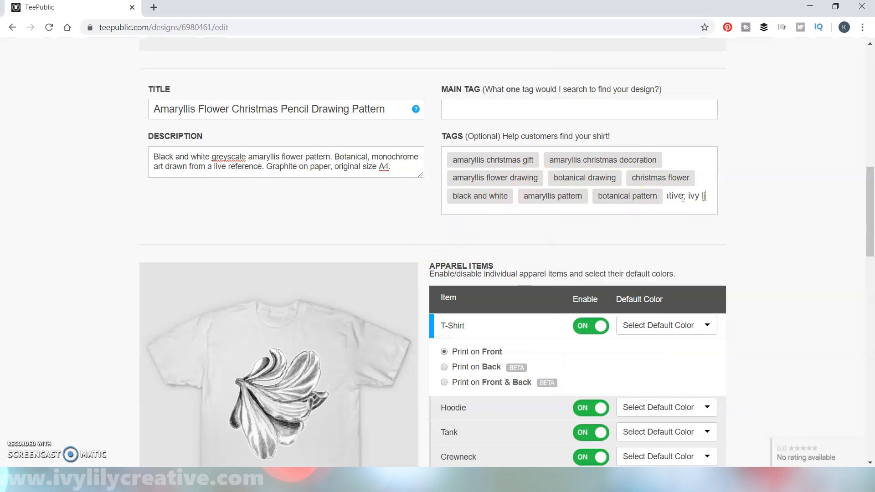
Delete the cut-off last entry and add the pasted tags christmas floral through ivy lily creative to the design
{"action": "key", "text": "BackSpace"}
{"action": "key", "text": "BackSpace"}
{"action": "key", "text": "BackSpace"}
{"action": "key", "text": "BackSpace"}
{"action": "key", "text": "BackSpace"}
{"action": "key", "text": "BackSpace"}
{"action": "key", "text": "BackSpace"}
{"action": "key", "text": "BackSpace"}
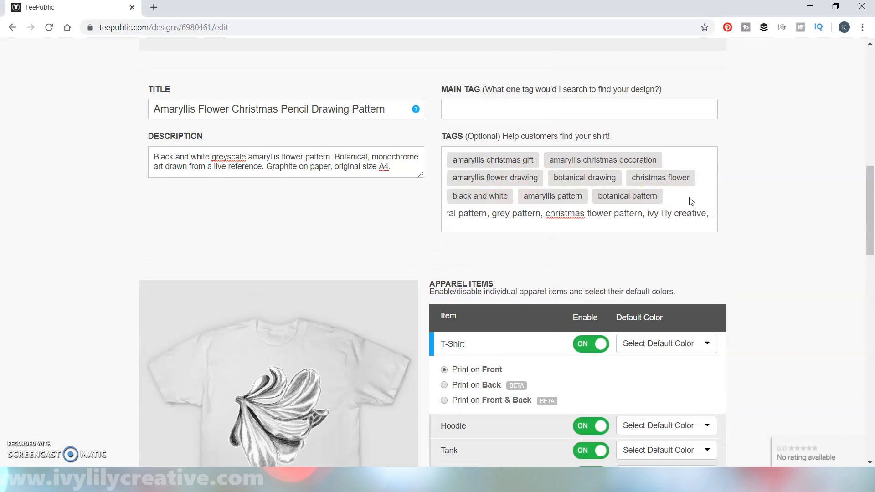
{"action": "key", "text": "Return"}
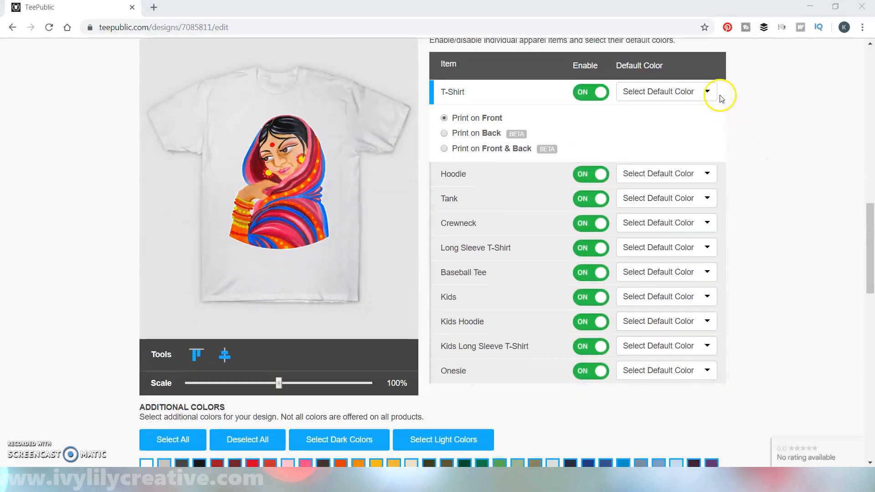
Set the default apparel color to Black and the Baseball Tee's default color to Black/White
{"action": "left_click", "coordinate": [707, 94]}
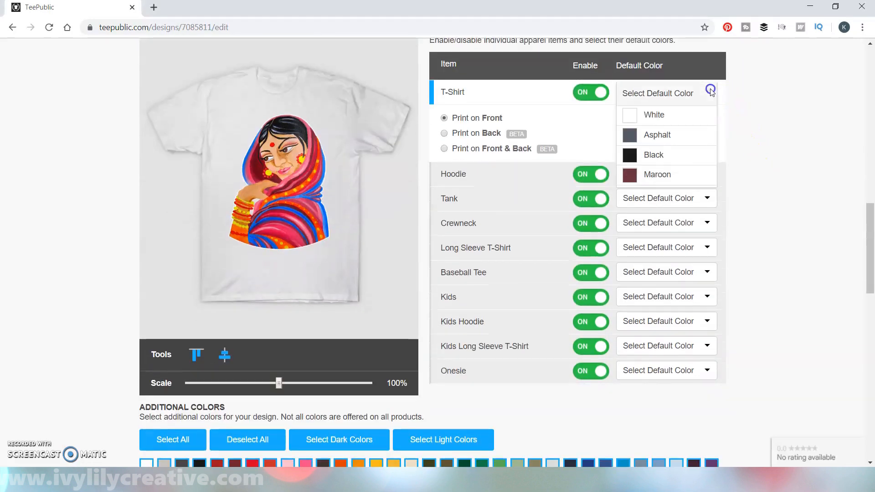
{"action": "left_click", "coordinate": [671, 155]}
{"action": "left_click", "coordinate": [688, 272]}
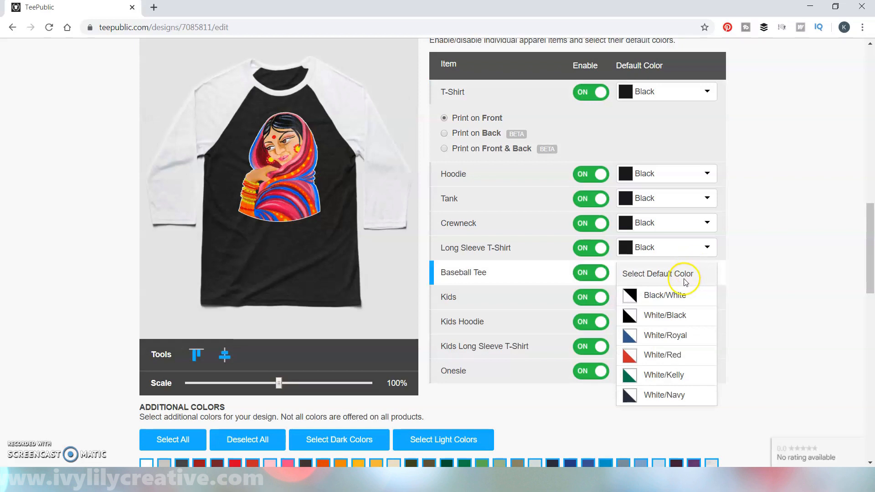
{"action": "left_click", "coordinate": [673, 293]}
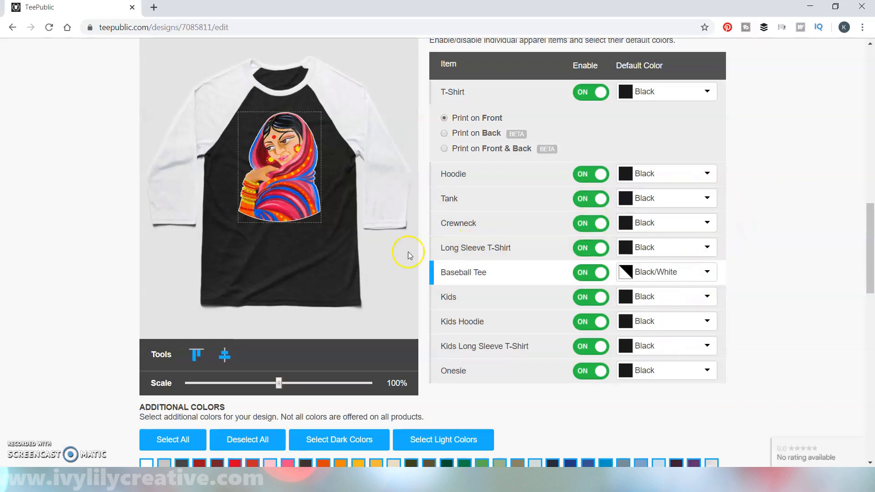
Scale the design on the Baseball Tee to 78% and align it to the top of the print area
{"action": "scroll", "coordinate": [398, 272], "scroll_direction": "down", "scroll_amount": 1}
{"action": "scroll", "coordinate": [414, 285], "scroll_direction": "up", "scroll_amount": 1}
{"action": "left_click_drag", "start_coordinate": [278, 383], "coordinate": [258, 383]}
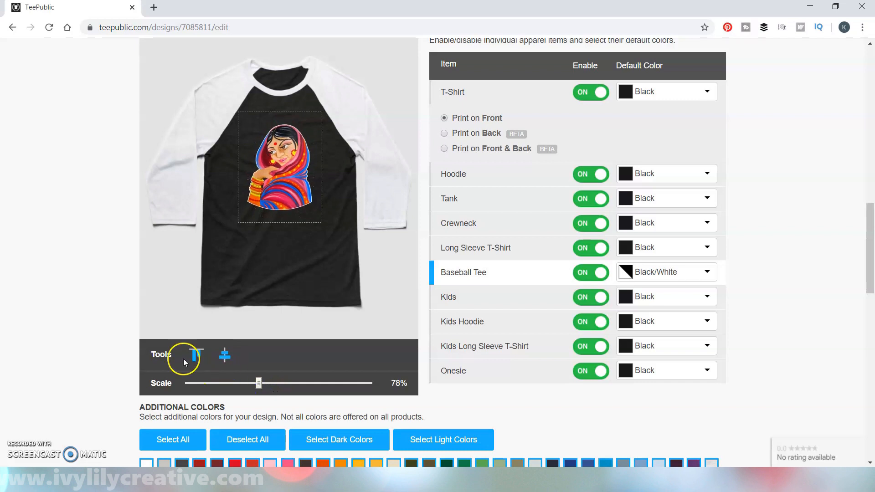
{"action": "left_click", "coordinate": [198, 361]}
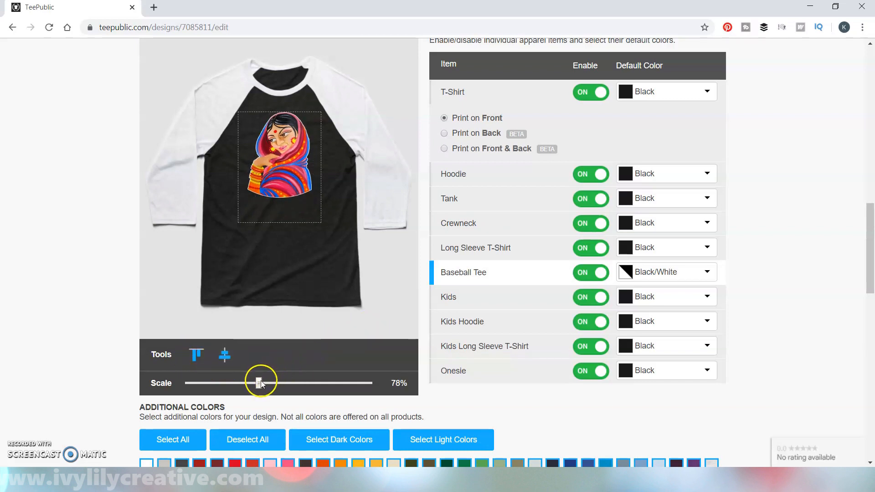
Scale the design on the T-Shirt to 72% and align it to the top of the print area
{"action": "left_click", "coordinate": [552, 90]}
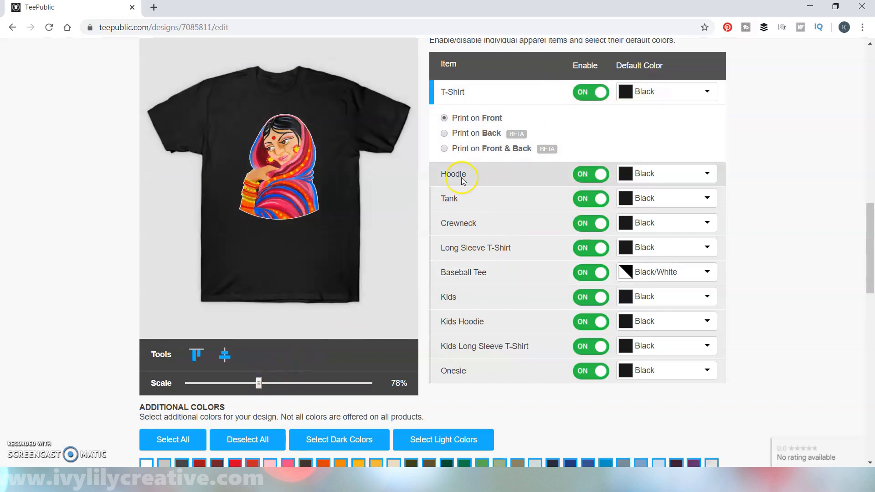
{"action": "left_click_drag", "start_coordinate": [255, 385], "coordinate": [254, 385]}
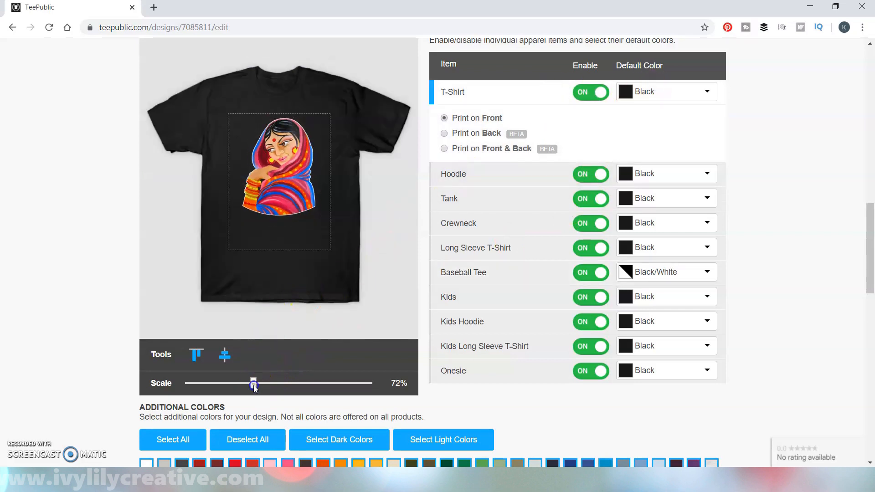
{"action": "left_click", "coordinate": [203, 360]}
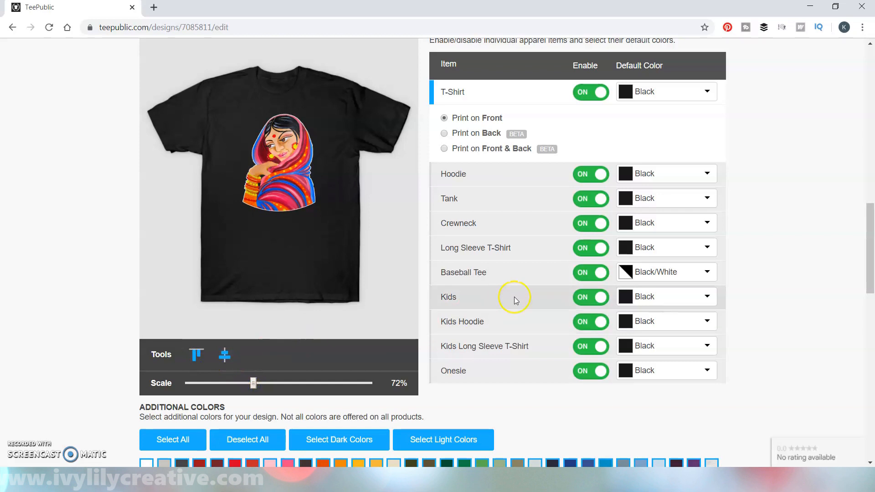
Try the dark and light preset selections for the additional colors and deselect all colors
{"action": "scroll", "coordinate": [727, 212], "scroll_direction": "down", "scroll_amount": 1}
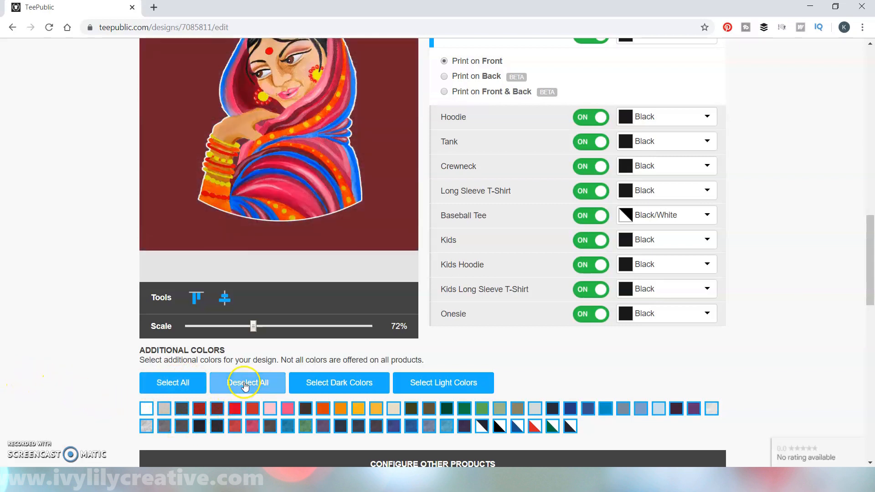
{"action": "left_click", "coordinate": [319, 383]}
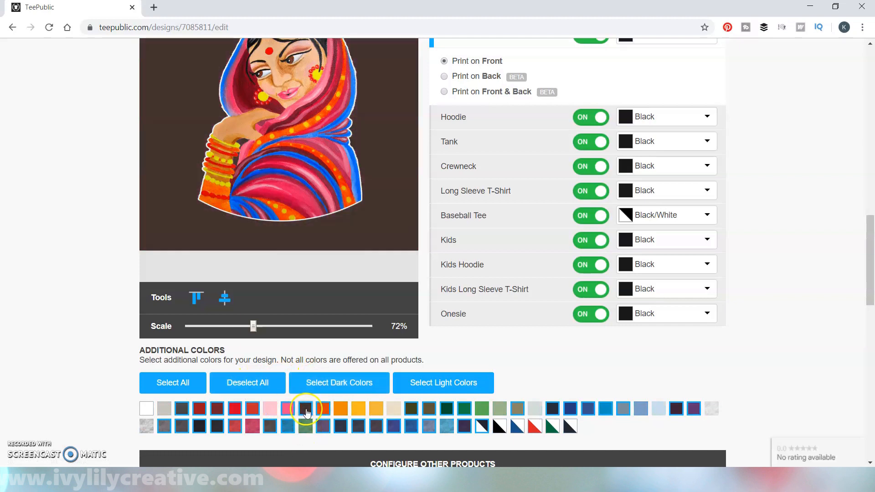
{"action": "left_click", "coordinate": [414, 384]}
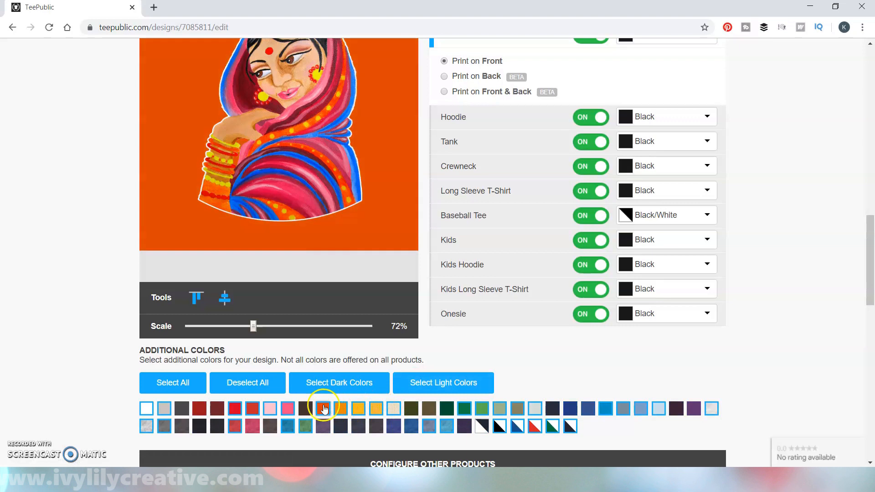
{"action": "left_click", "coordinate": [262, 383]}
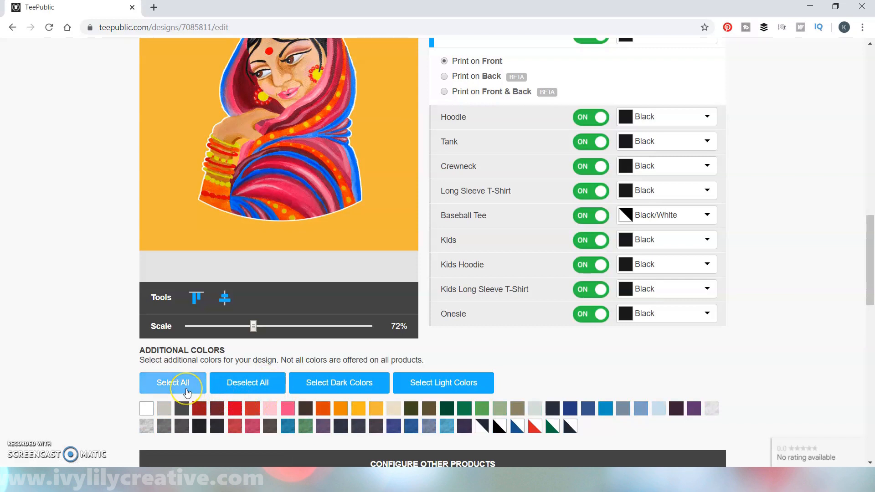
Select the dark additional colors, add the white, light pink, orange, gold and light green swatches, and remove the olive and dark green ones
{"action": "left_click", "coordinate": [314, 380]}
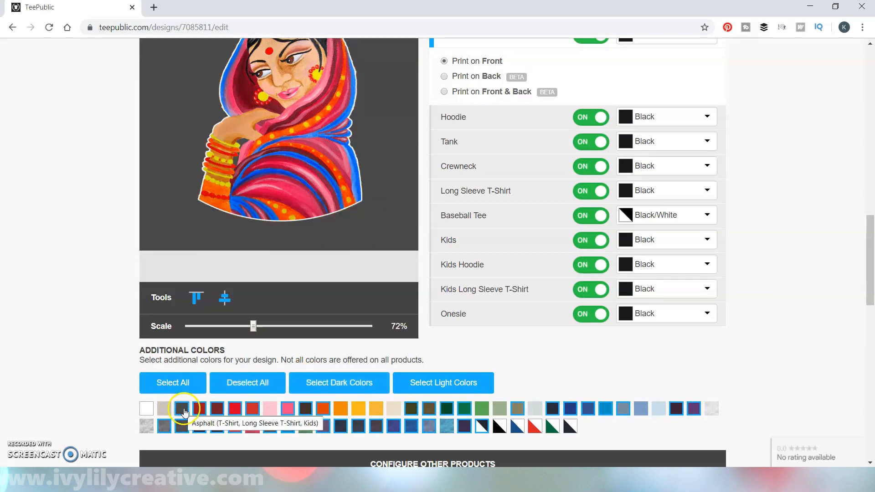
{"action": "left_click", "coordinate": [173, 407]}
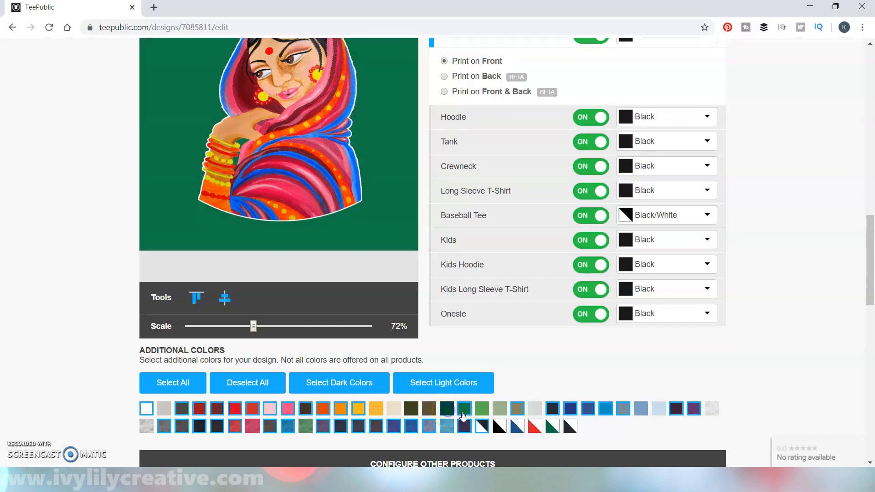
{"action": "left_click", "coordinate": [547, 416]}
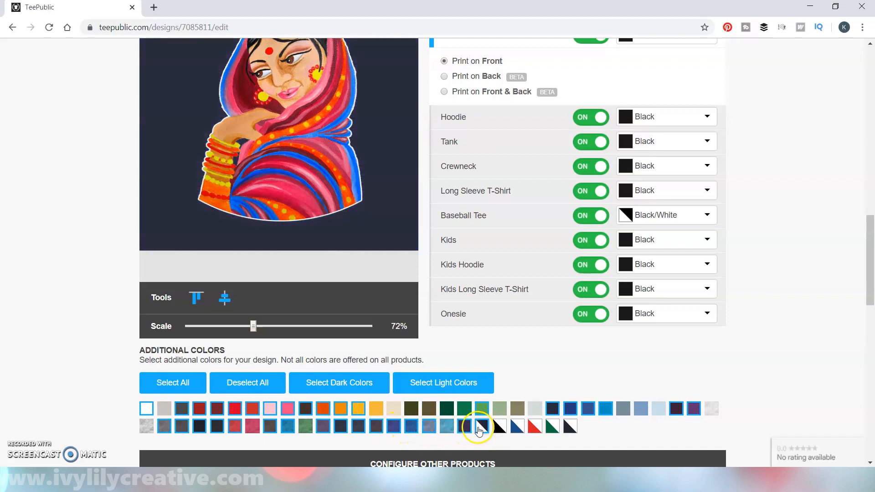
Open the Cases configuration, scale the phone case design to 95% and center it on the case
{"action": "scroll", "coordinate": [841, 302], "scroll_direction": "down", "scroll_amount": 8}
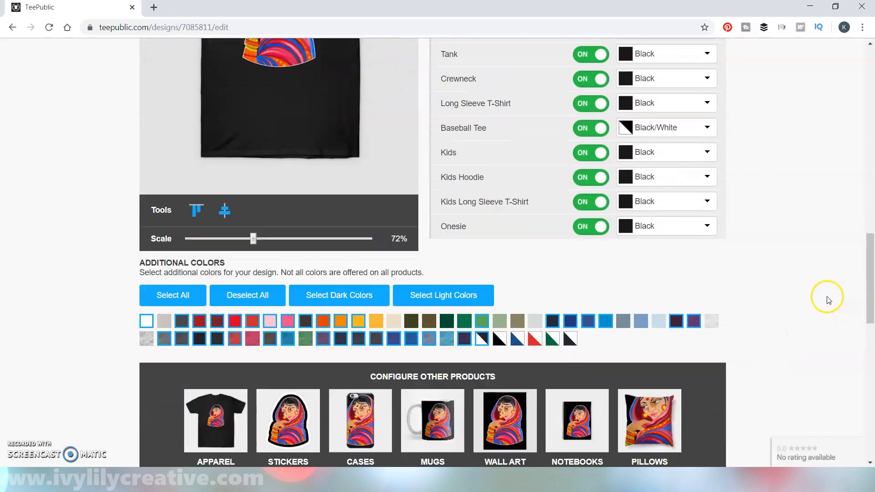
{"action": "scroll", "coordinate": [828, 302], "scroll_direction": "up", "scroll_amount": 1}
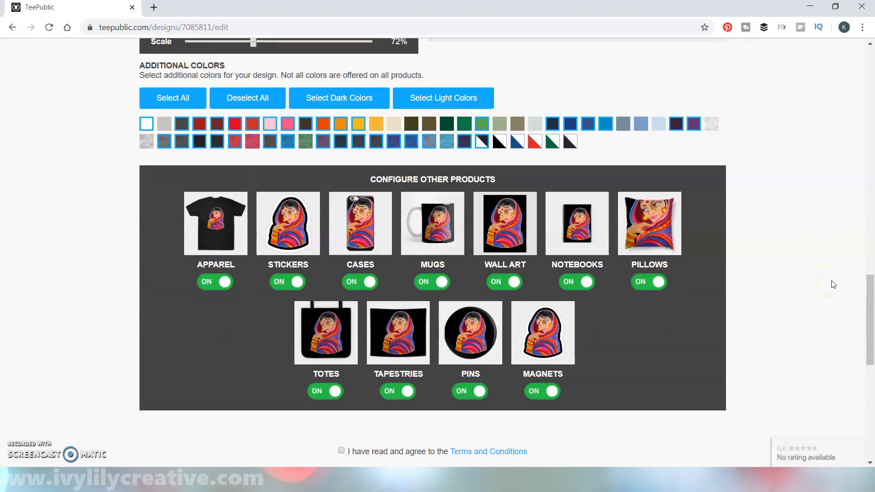
{"action": "left_click", "coordinate": [361, 222]}
{"action": "scroll", "coordinate": [435, 241], "scroll_direction": "up", "scroll_amount": 3}
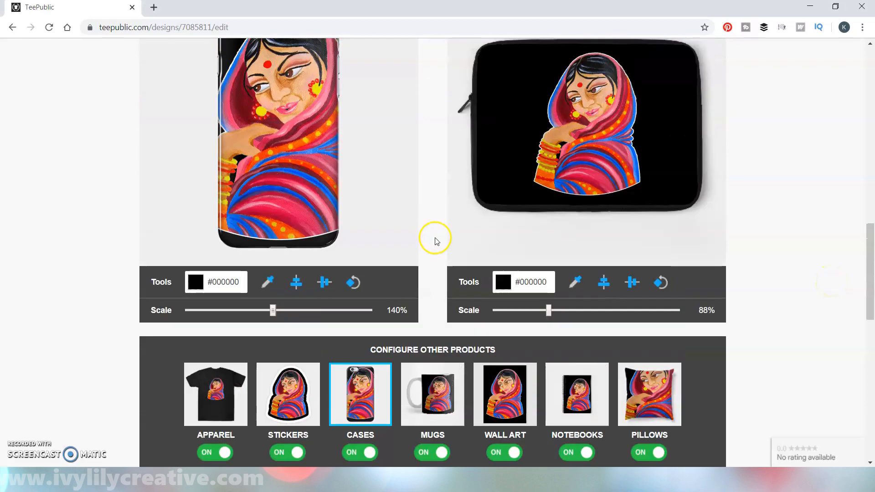
{"action": "scroll", "coordinate": [435, 241], "scroll_direction": "up", "scroll_amount": 1}
{"action": "left_click_drag", "start_coordinate": [272, 368], "coordinate": [245, 370]}
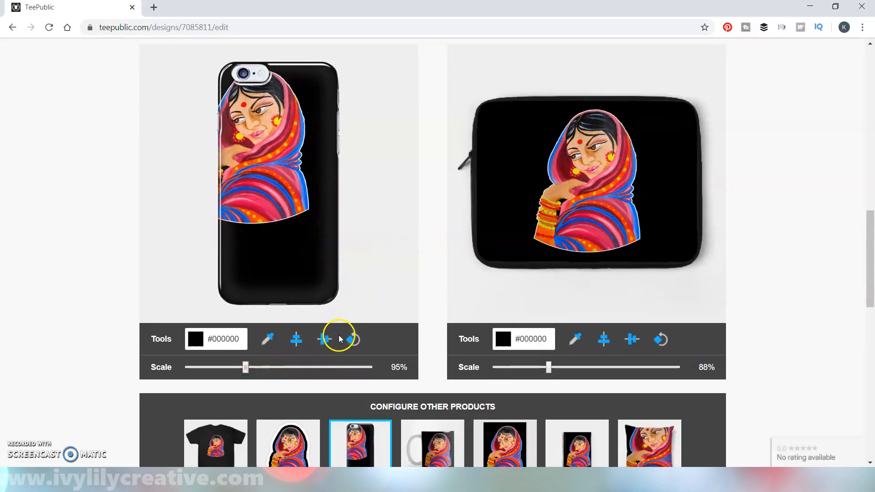
{"action": "left_click", "coordinate": [296, 339]}
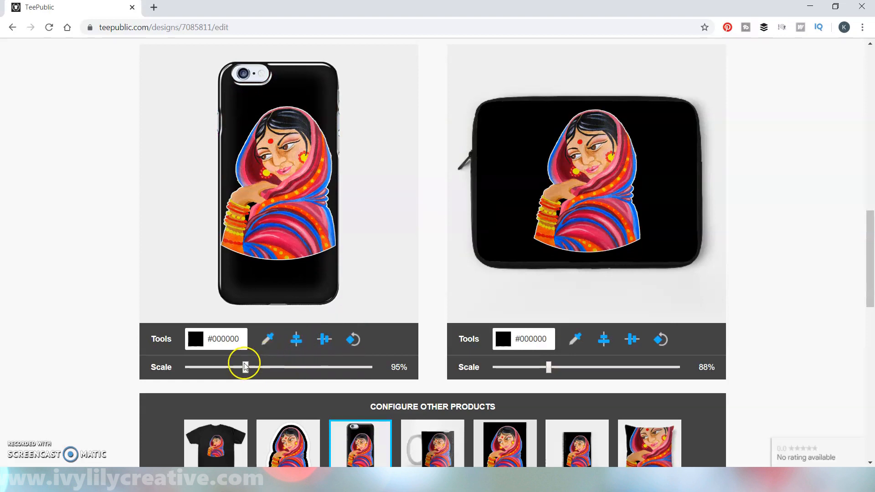
Scale the phone case design to 89% and place it horizontally centered near the lower end of the case
{"action": "left_click_drag", "start_coordinate": [244, 369], "coordinate": [241, 368]}
{"action": "left_click_drag", "start_coordinate": [287, 230], "coordinate": [291, 269]}
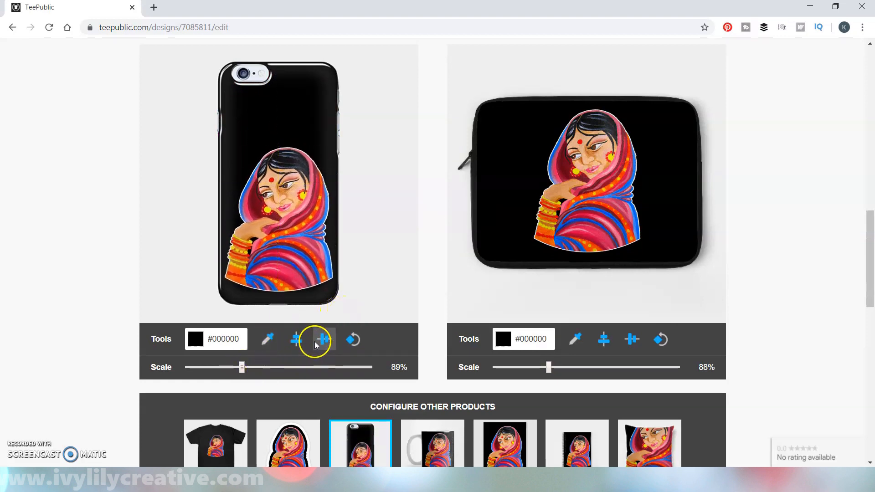
{"action": "left_click", "coordinate": [299, 340]}
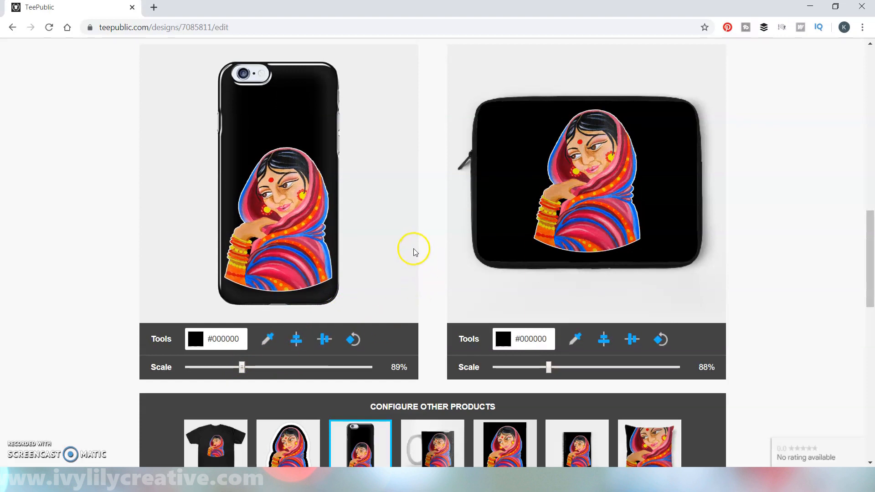
Open the background color picker for the phone case
{"action": "scroll", "coordinate": [413, 251], "scroll_direction": "up", "scroll_amount": 1}
{"action": "left_click", "coordinate": [206, 354]}
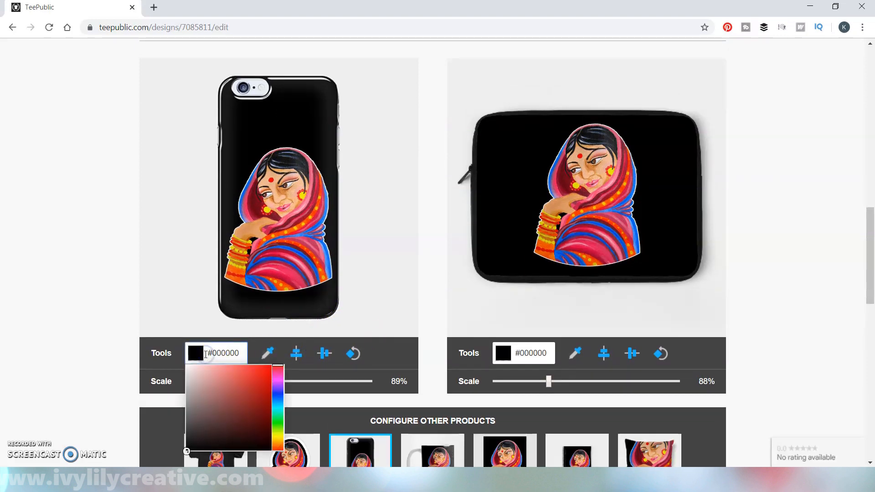
Open the Pillows configuration, scale the design down and center it horizontally and vertically on the pillow
{"action": "scroll", "coordinate": [648, 328], "scroll_direction": "down", "scroll_amount": 3}
{"action": "left_click", "coordinate": [662, 345]}
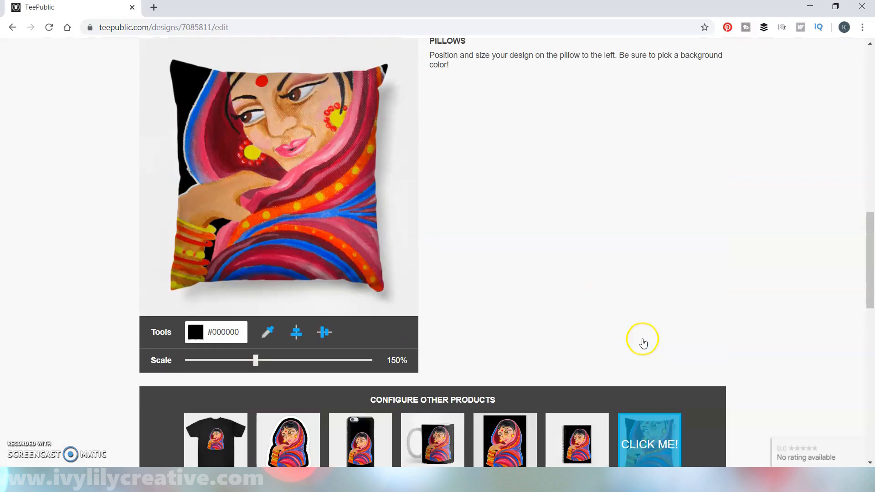
{"action": "left_click_drag", "start_coordinate": [260, 384], "coordinate": [225, 390]}
{"action": "left_click", "coordinate": [296, 353]}
{"action": "left_click", "coordinate": [325, 353]}
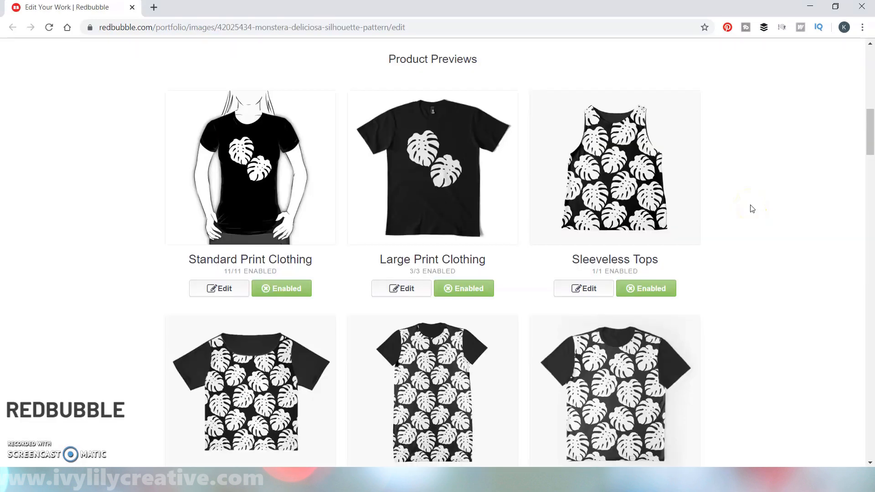
Examine the Redbubble product previews of the monstera silhouette pattern, from standard print clothing through drawstring bags, notebooks and hardcover journals
{"action": "scroll", "coordinate": [752, 208], "scroll_direction": "down", "scroll_amount": 1}
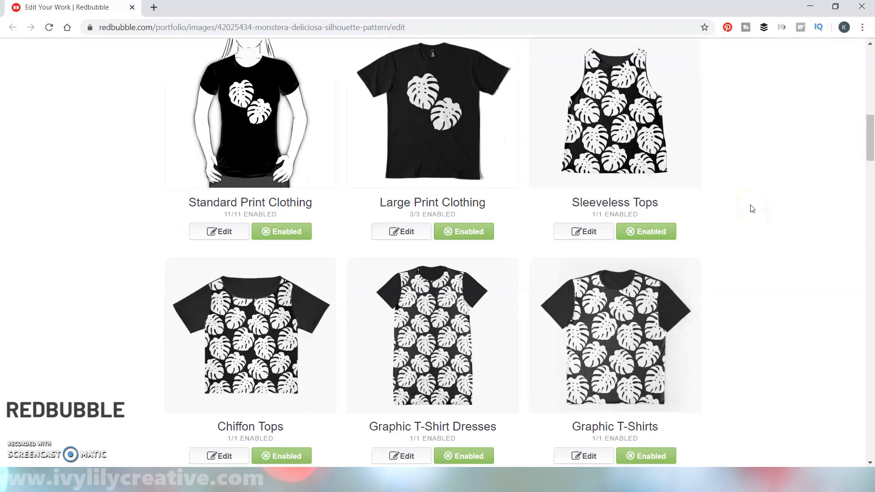
{"action": "scroll", "coordinate": [752, 209], "scroll_direction": "down", "scroll_amount": 3}
{"action": "scroll", "coordinate": [752, 209], "scroll_direction": "down", "scroll_amount": 2}
{"action": "scroll", "coordinate": [752, 209], "scroll_direction": "down", "scroll_amount": 1}
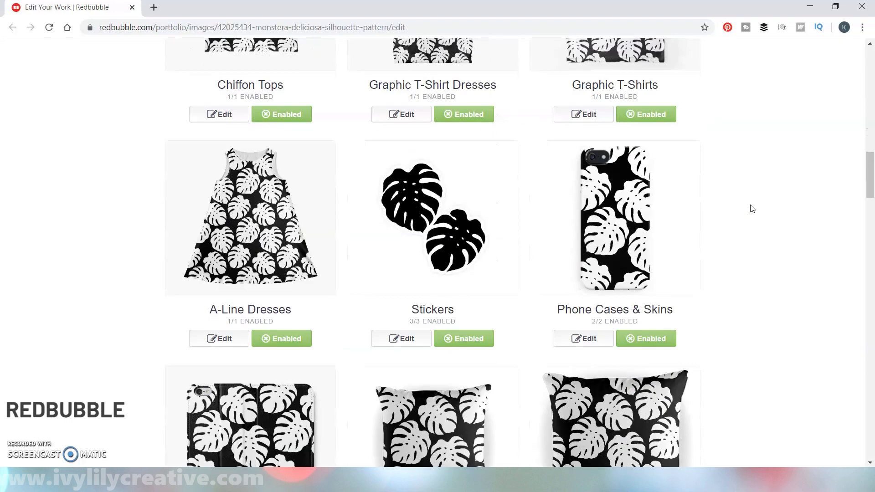
{"action": "scroll", "coordinate": [752, 208], "scroll_direction": "down", "scroll_amount": 1}
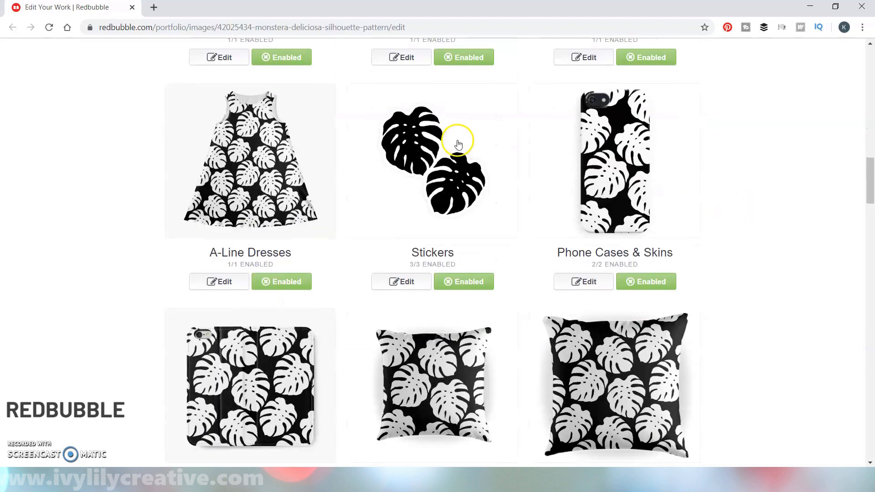
{"action": "scroll", "coordinate": [788, 208], "scroll_direction": "down", "scroll_amount": 4}
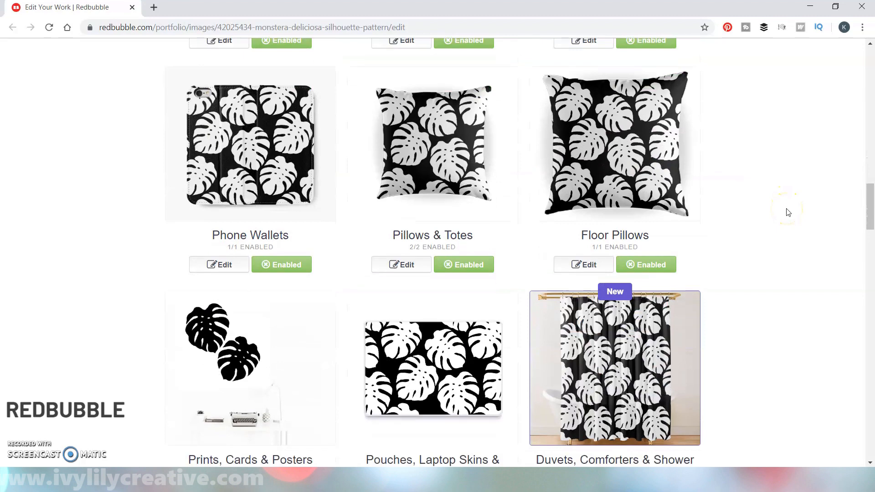
{"action": "scroll", "coordinate": [788, 212], "scroll_direction": "down", "scroll_amount": 4}
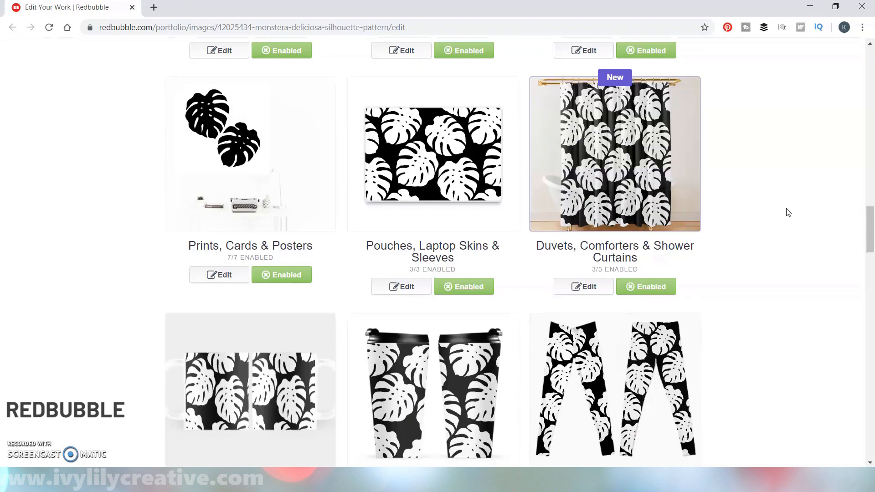
{"action": "scroll", "coordinate": [788, 212], "scroll_direction": "down", "scroll_amount": 5}
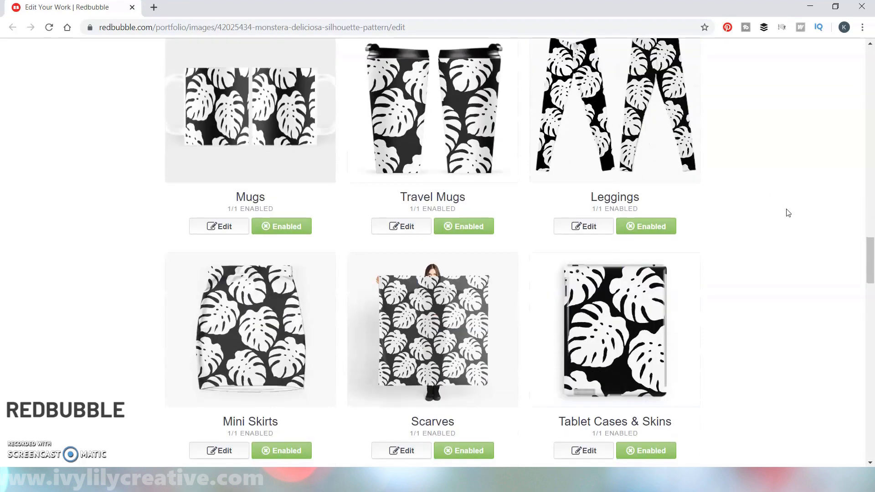
{"action": "scroll", "coordinate": [788, 213], "scroll_direction": "down", "scroll_amount": 5}
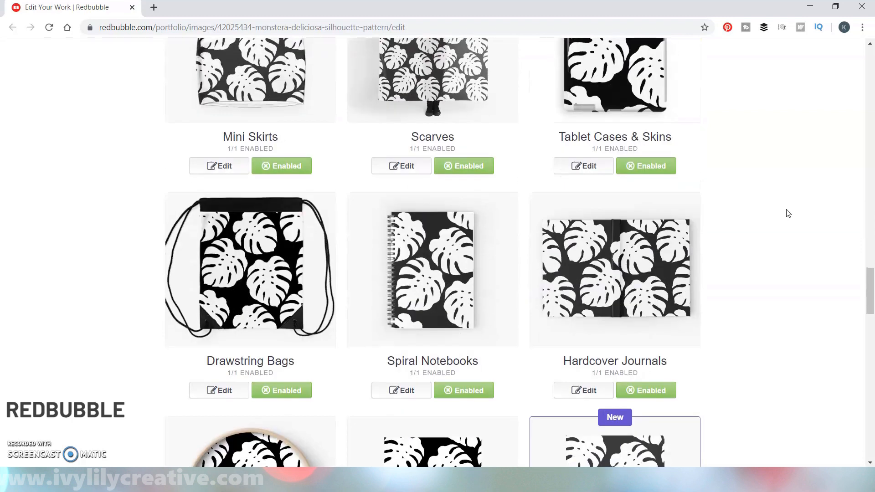
{"action": "scroll", "coordinate": [787, 212], "scroll_direction": "down", "scroll_amount": 5}
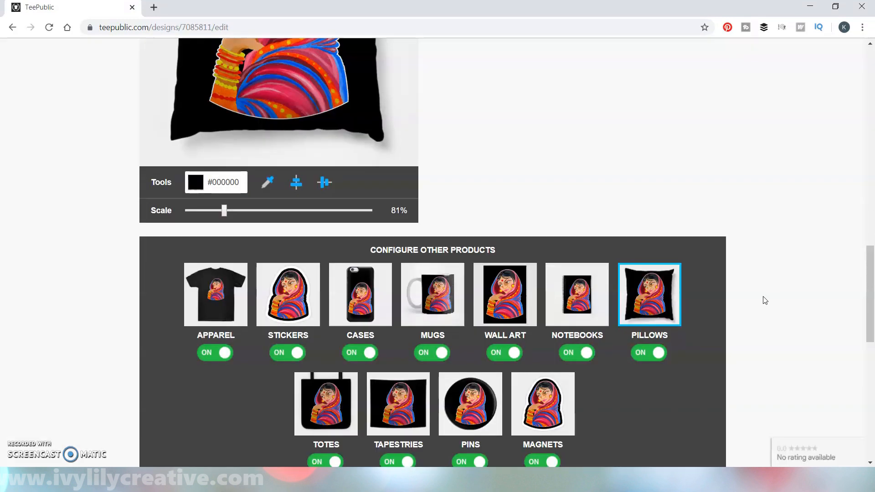
On TeePublic, open the Stickers configuration, try the available layouts and set the sticker layout to Die-cut design only
{"action": "left_click", "coordinate": [312, 293]}
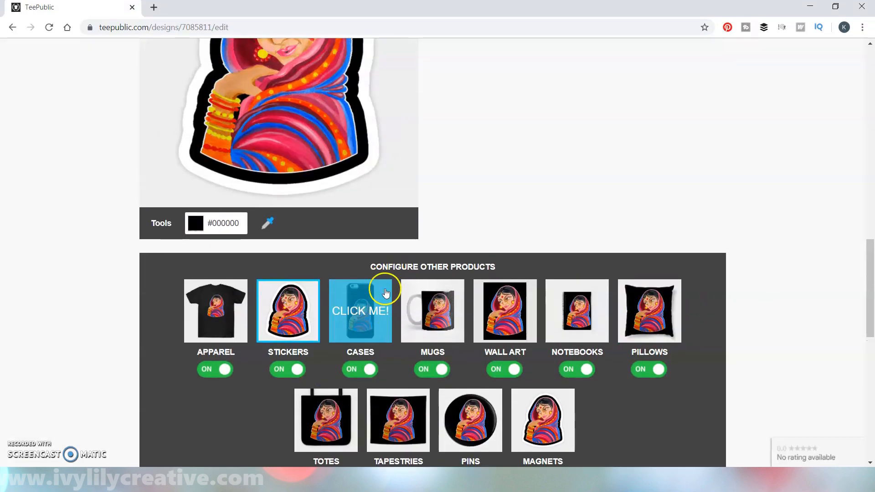
{"action": "scroll", "coordinate": [452, 242], "scroll_direction": "up", "scroll_amount": 1}
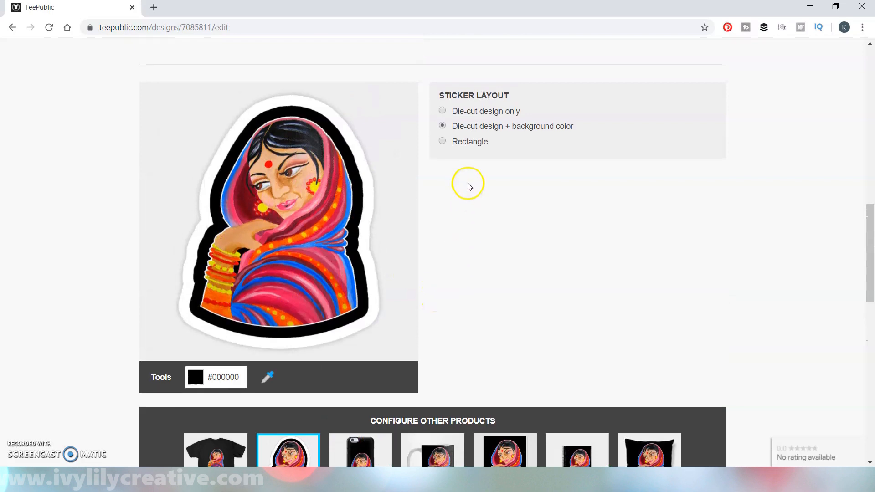
{"action": "left_click", "coordinate": [476, 113]}
{"action": "left_click", "coordinate": [476, 127]}
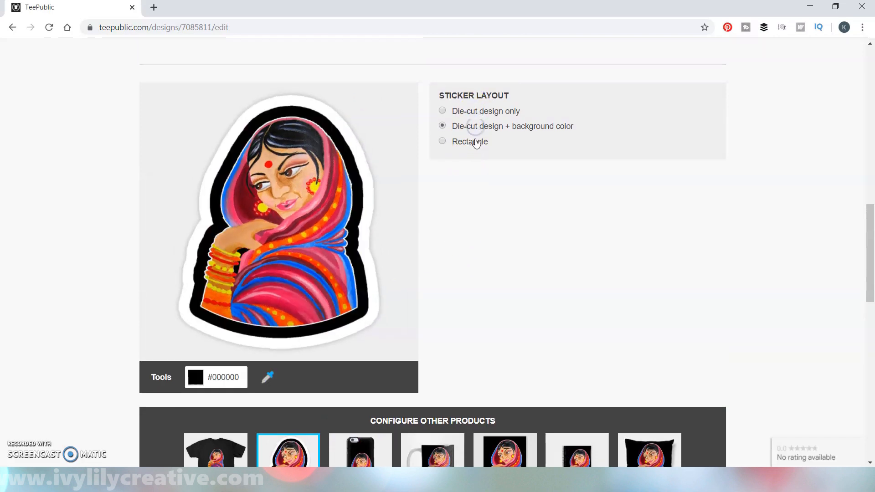
{"action": "left_click", "coordinate": [474, 144]}
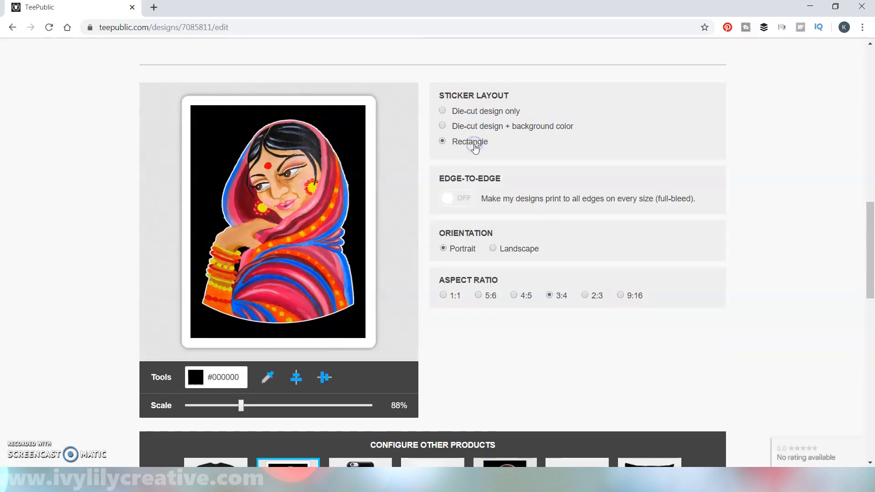
{"action": "left_click", "coordinate": [471, 115]}
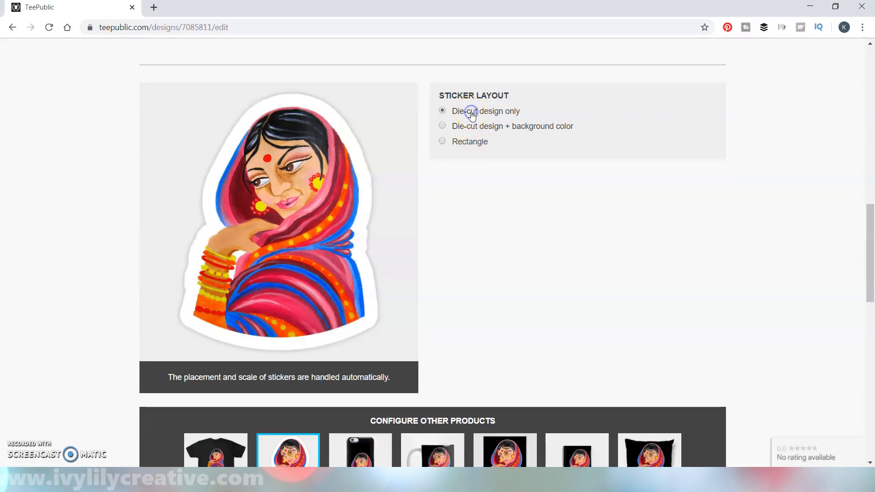
Open the Magnets configuration, try the Rectangle, Circle and background color layouts, and set the magnet layout to Die-cut design only
{"action": "scroll", "coordinate": [551, 248], "scroll_direction": "down", "scroll_amount": 5}
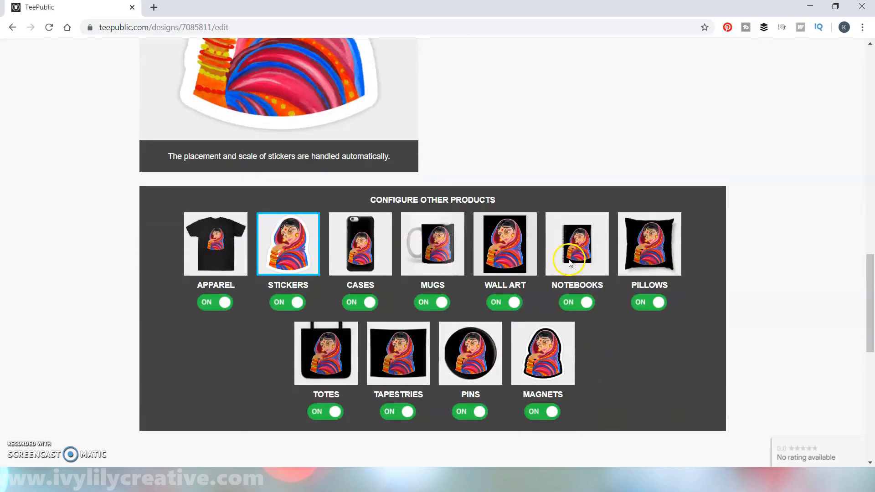
{"action": "left_click", "coordinate": [539, 346]}
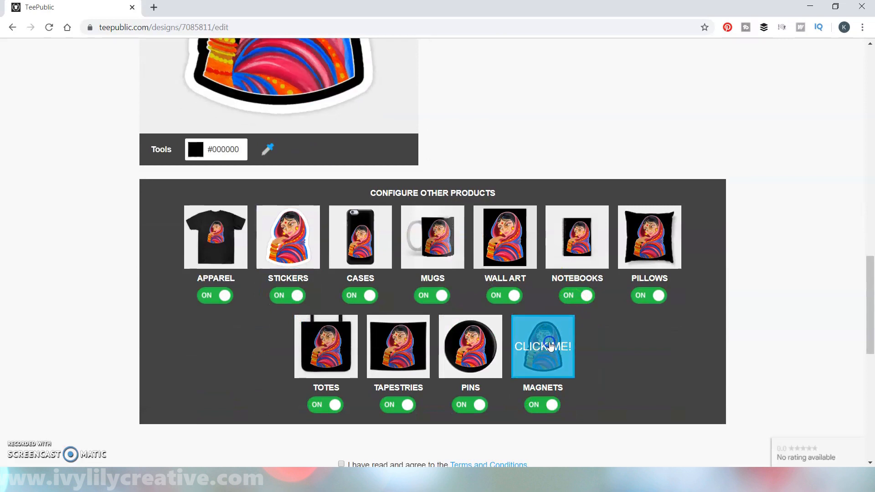
{"action": "left_click", "coordinate": [464, 112]}
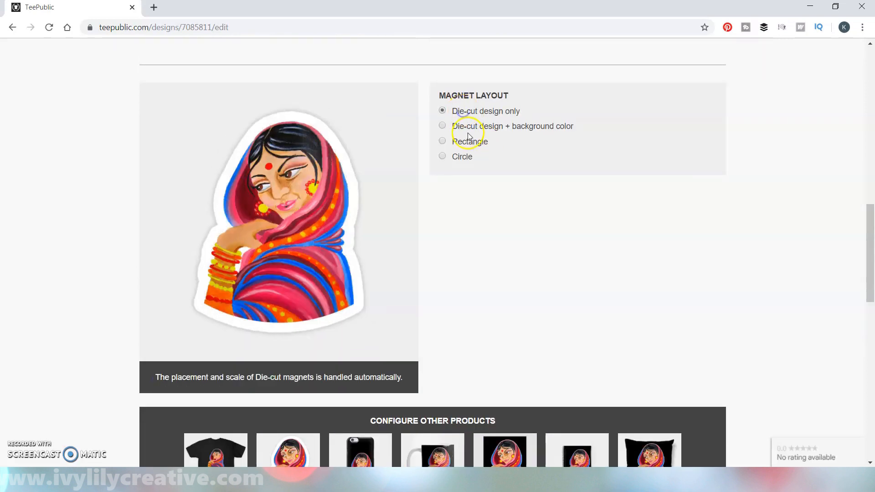
{"action": "left_click", "coordinate": [469, 144]}
{"action": "left_click", "coordinate": [467, 159]}
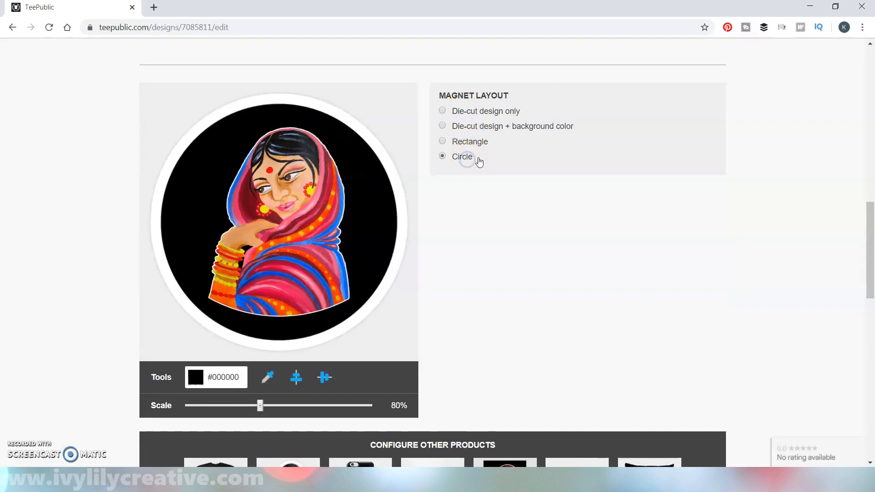
{"action": "left_click", "coordinate": [490, 129]}
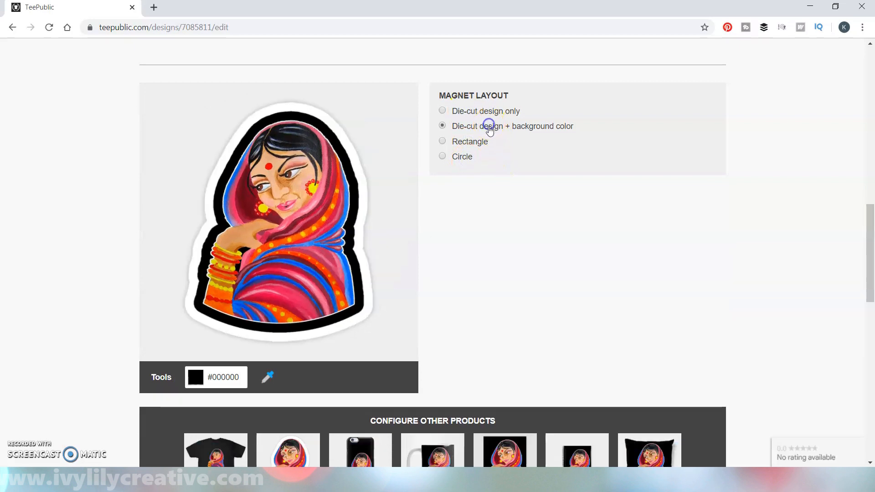
{"action": "left_click", "coordinate": [486, 112]}
{"action": "scroll", "coordinate": [585, 232], "scroll_direction": "down", "scroll_amount": 1}
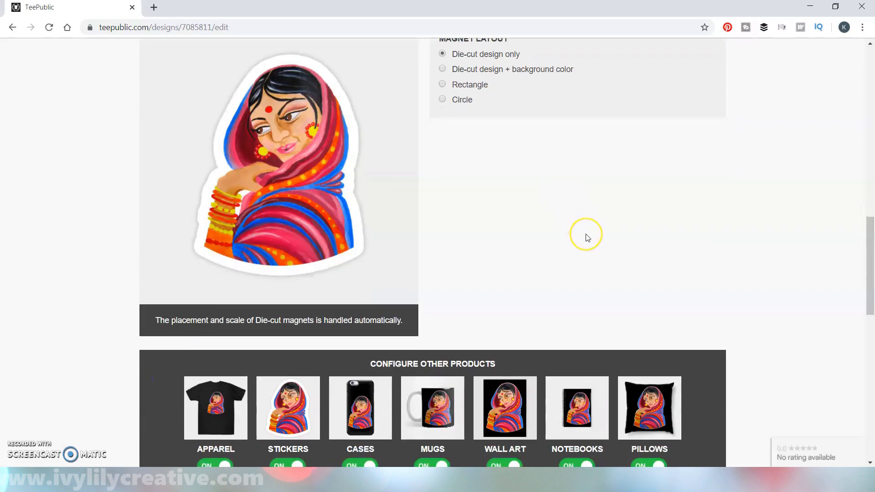
{"action": "scroll", "coordinate": [587, 238], "scroll_direction": "down", "scroll_amount": 2}
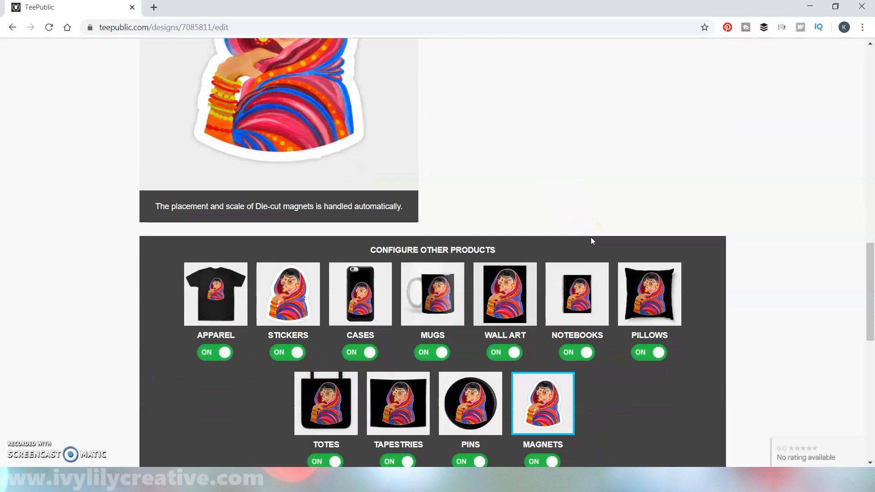
{"action": "scroll", "coordinate": [721, 285], "scroll_direction": "down", "scroll_amount": 2}
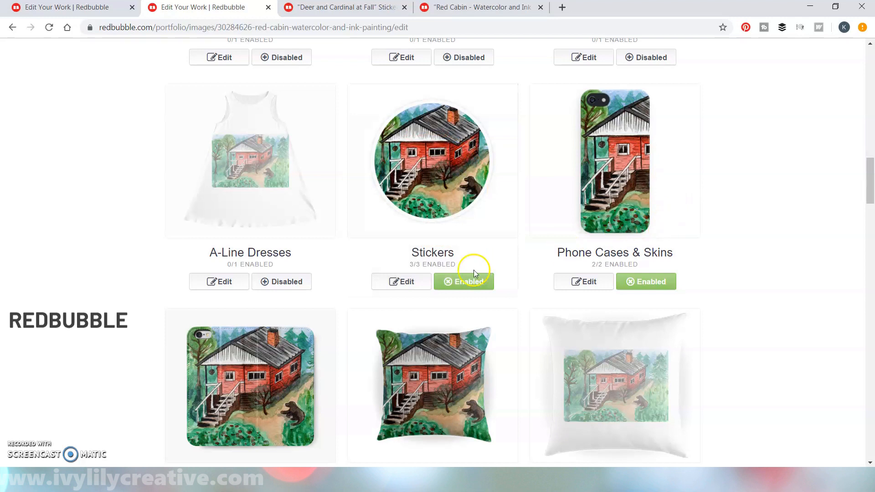
On Redbubble, open the Stickers settings of the red cabin painting, review the image options and apply the changes
{"action": "left_click", "coordinate": [413, 289]}
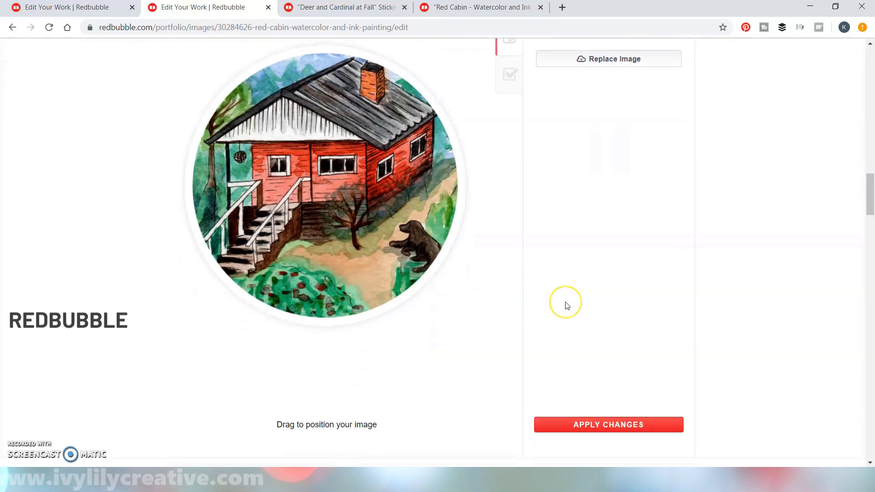
{"action": "scroll", "coordinate": [567, 306], "scroll_direction": "up", "scroll_amount": 1}
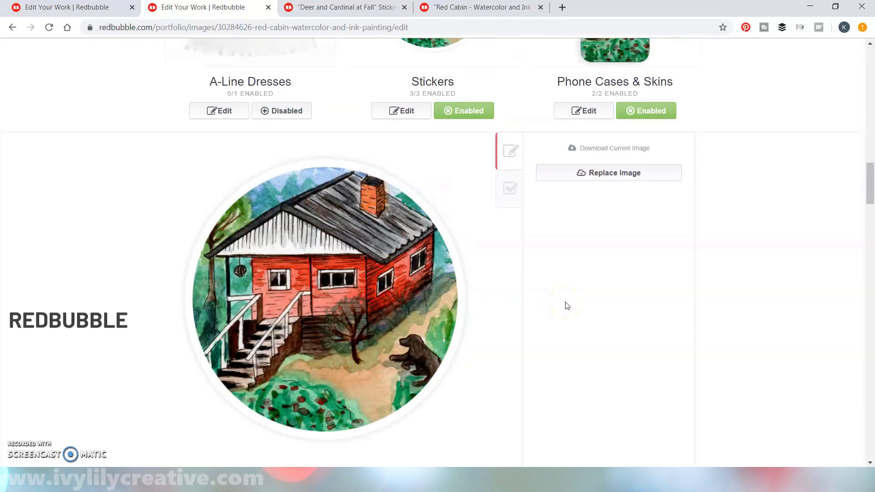
{"action": "scroll", "coordinate": [567, 306], "scroll_direction": "down", "scroll_amount": 3}
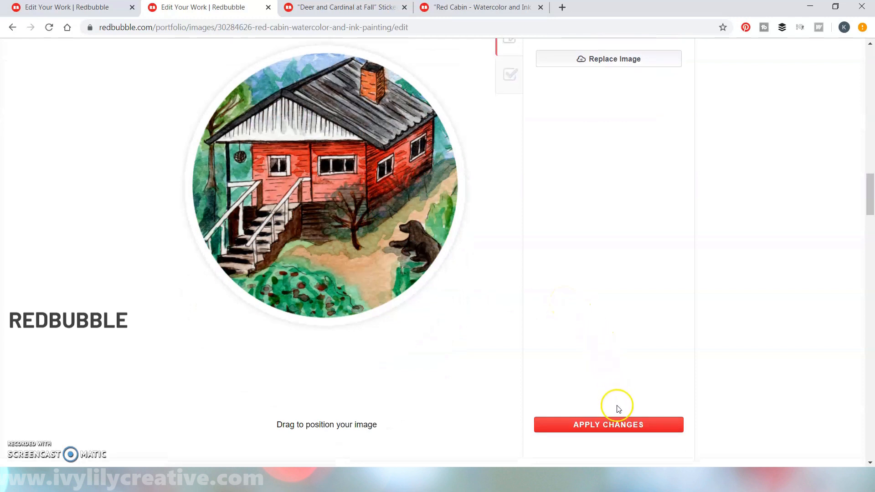
{"action": "left_click", "coordinate": [615, 423]}
{"action": "scroll", "coordinate": [697, 262], "scroll_direction": "up", "scroll_amount": 4}
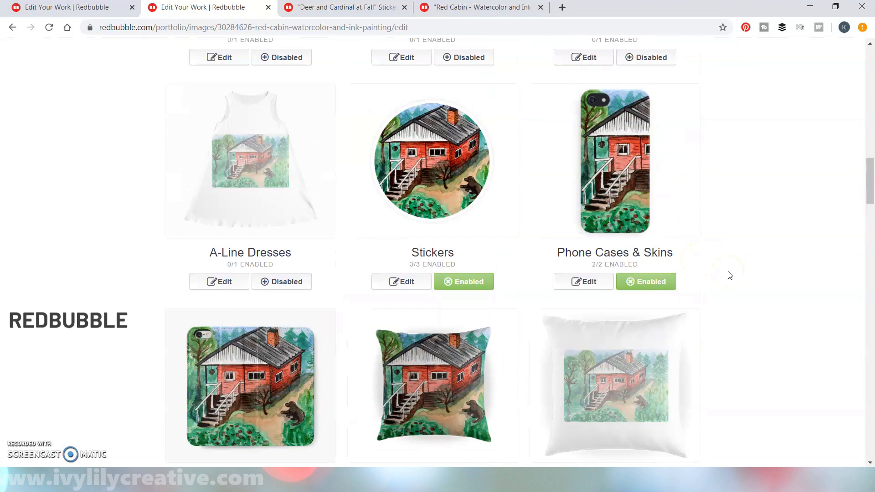
Switch to the Deer and Cardinal at Fall artwork on Redbubble and examine how its design is laid out across the product previews
{"action": "key", "text": "ctrl+shift+Tab"}
{"action": "scroll", "coordinate": [729, 280], "scroll_direction": "down", "scroll_amount": 5}
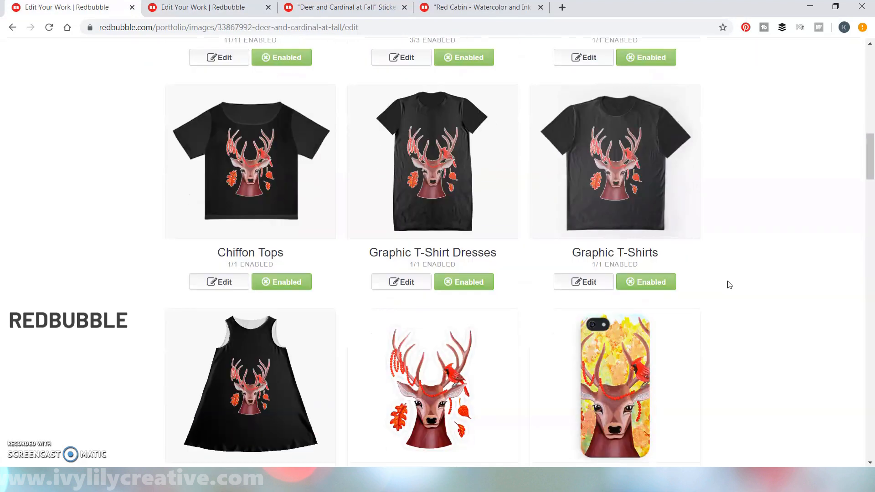
{"action": "scroll", "coordinate": [729, 285], "scroll_direction": "down", "scroll_amount": 4}
{"action": "scroll", "coordinate": [729, 284], "scroll_direction": "down", "scroll_amount": 8}
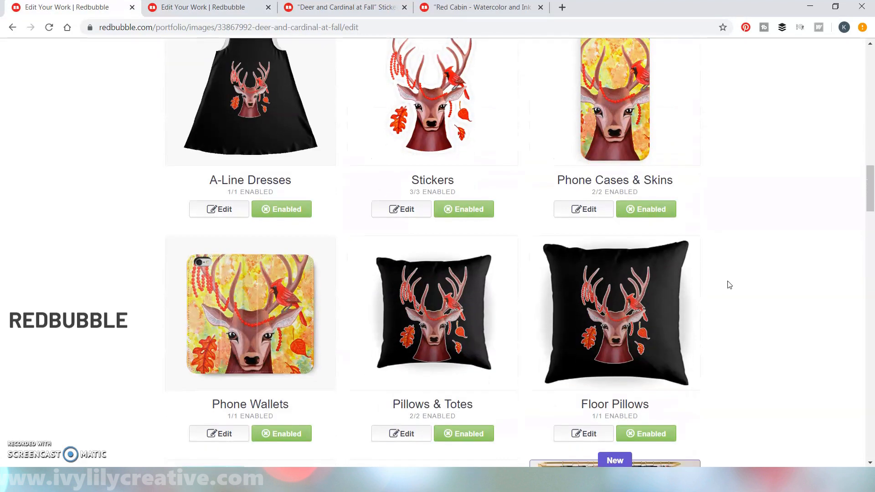
{"action": "scroll", "coordinate": [729, 284], "scroll_direction": "down", "scroll_amount": 8}
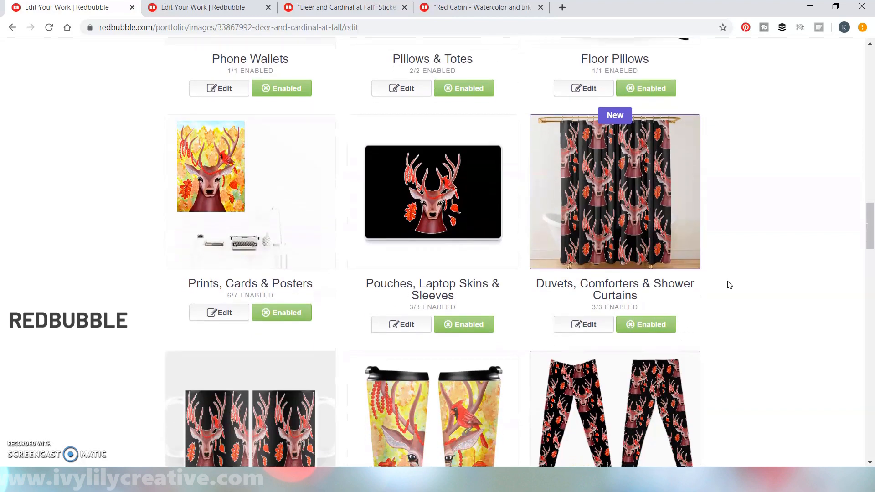
{"action": "scroll", "coordinate": [729, 285], "scroll_direction": "down", "scroll_amount": 8}
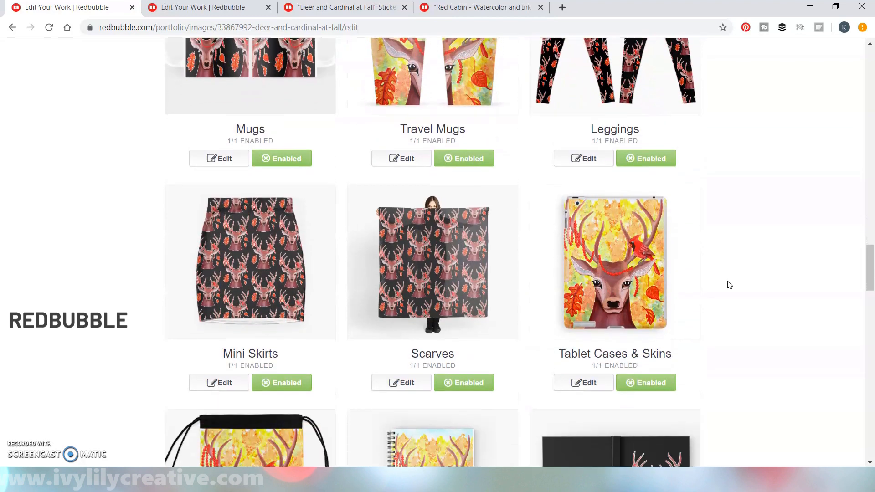
{"action": "scroll", "coordinate": [729, 285], "scroll_direction": "down", "scroll_amount": 2}
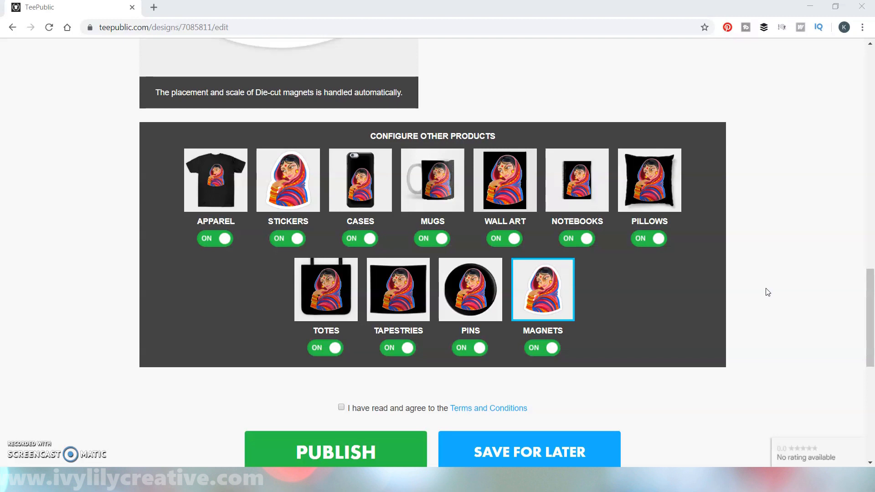
On TeePublic, agree to the Terms and Conditions, publish the Indian woman design and look over its product page
{"action": "scroll", "coordinate": [767, 292], "scroll_direction": "down", "scroll_amount": 4}
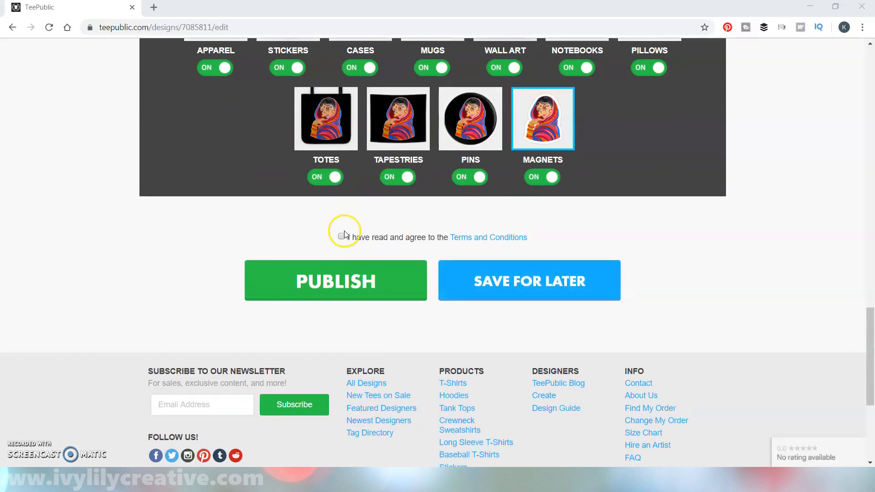
{"action": "left_click", "coordinate": [342, 236]}
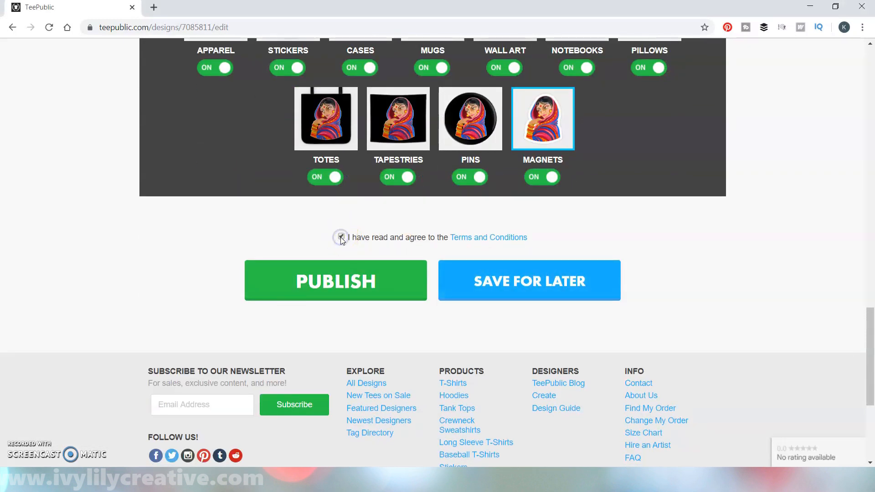
{"action": "left_click", "coordinate": [302, 275]}
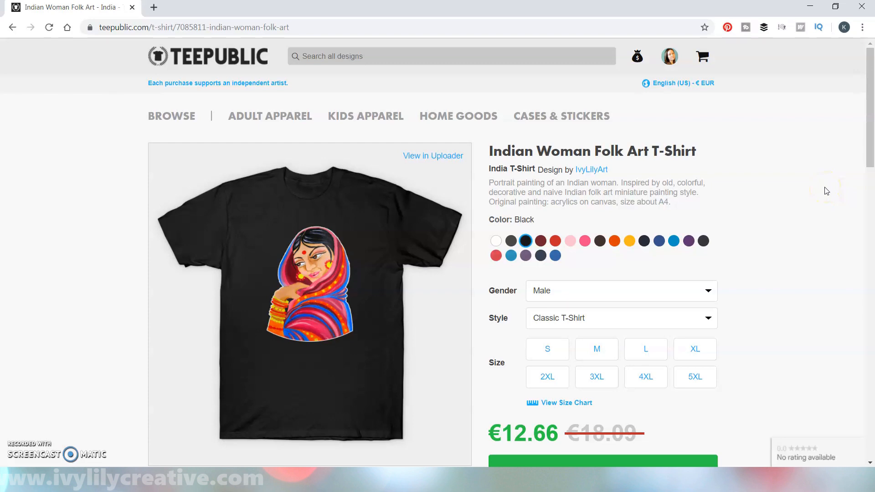
{"action": "scroll", "coordinate": [827, 191], "scroll_direction": "down", "scroll_amount": 3}
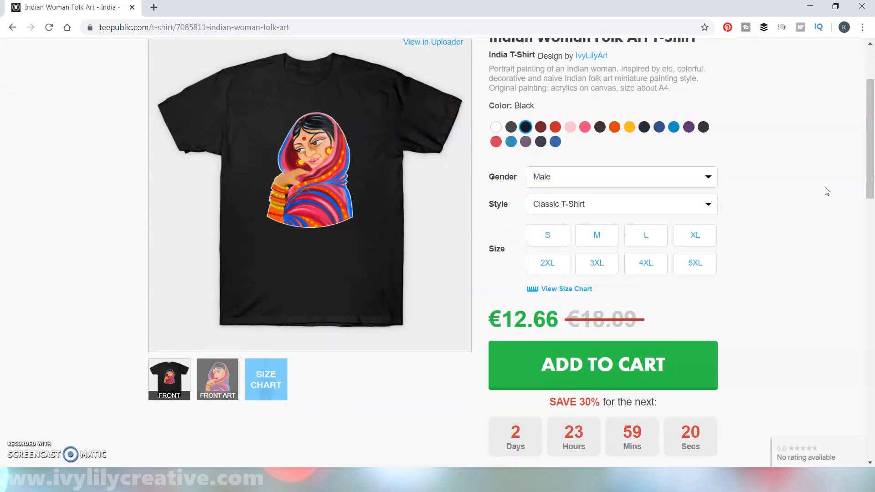
{"action": "scroll", "coordinate": [827, 192], "scroll_direction": "down", "scroll_amount": 1}
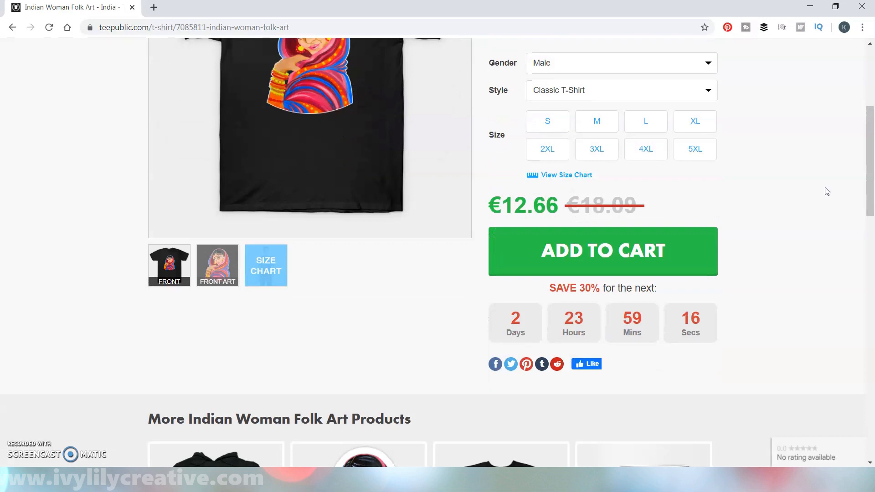
Look over the other Indian Woman Folk Art products and switch from the single upload to the multi-file uploader
{"action": "scroll", "coordinate": [827, 191], "scroll_direction": "down", "scroll_amount": 4}
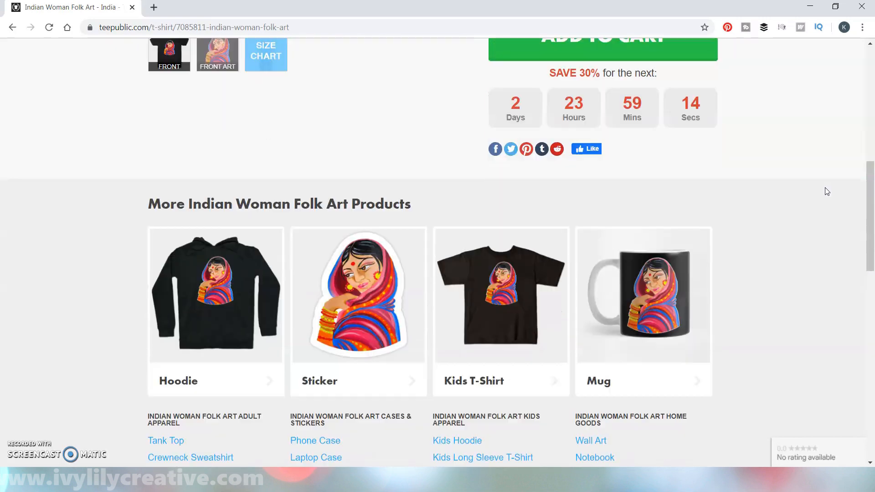
{"action": "scroll", "coordinate": [827, 191], "scroll_direction": "down", "scroll_amount": 2}
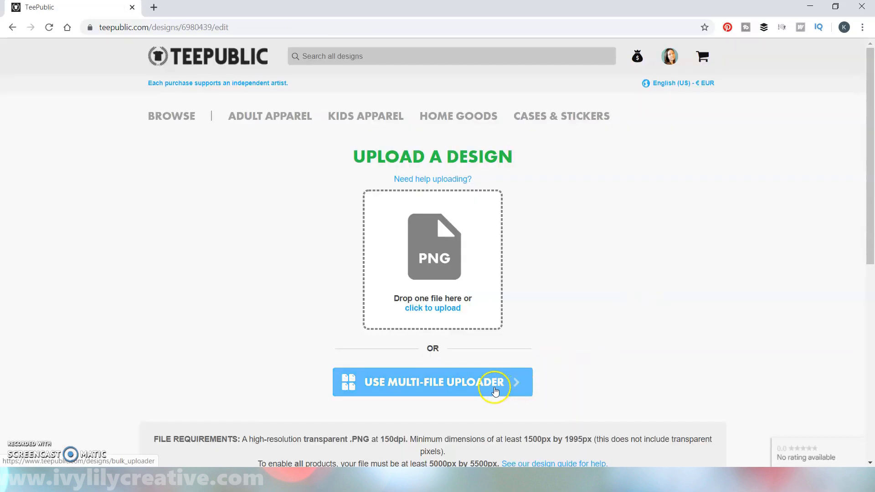
{"action": "left_click", "coordinate": [495, 391]}
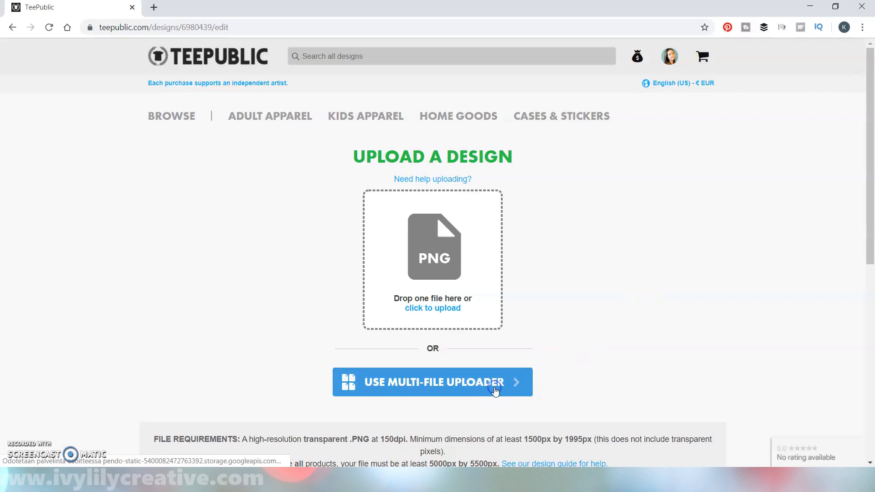
Add the amaryllis, pine cones and moth artwork files to the multi-file uploader and start the bulk upload
{"action": "left_click", "coordinate": [464, 232]}
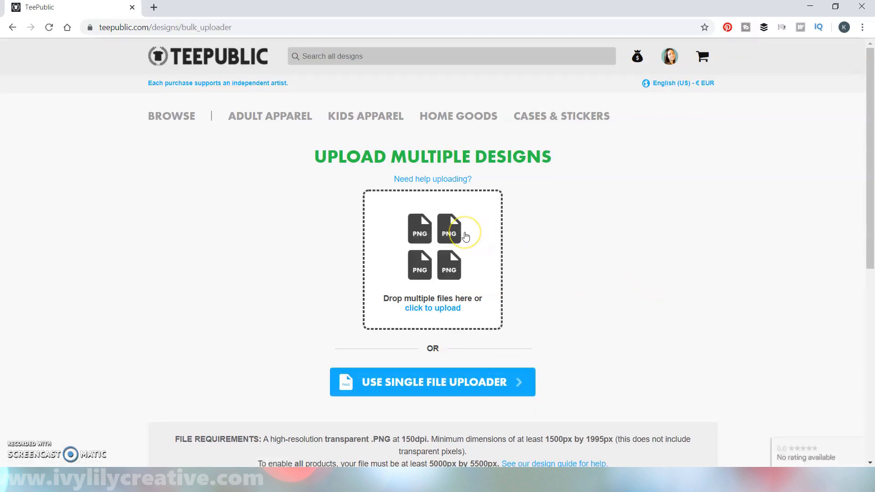
{"action": "scroll", "coordinate": [487, 208], "scroll_direction": "down", "scroll_amount": 7}
{"action": "left_click", "coordinate": [368, 173]}
{"action": "left_click", "coordinate": [264, 327], "text": "ctrl"}
{"action": "scroll", "coordinate": [262, 314], "scroll_direction": "up", "scroll_amount": 7}
{"action": "left_click", "coordinate": [247, 115], "text": "ctrl"}
{"action": "scroll", "coordinate": [283, 155], "scroll_direction": "down", "scroll_amount": 7}
{"action": "left_click", "coordinate": [632, 425]}
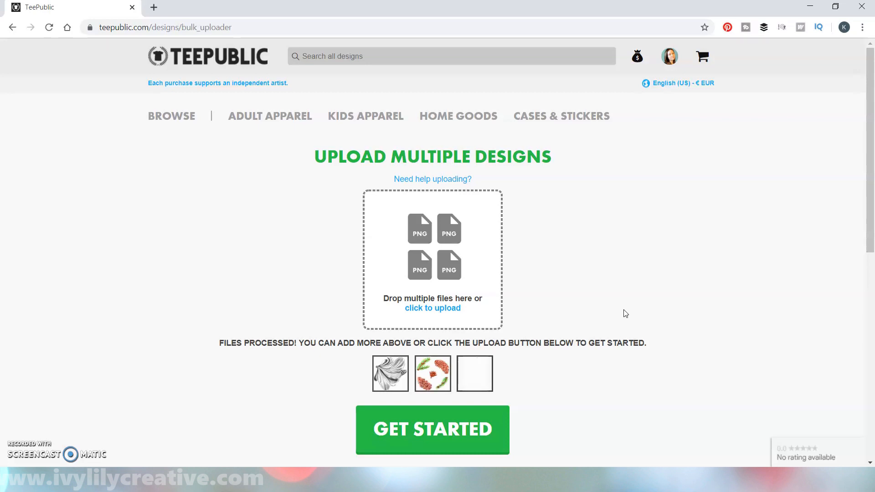
{"action": "scroll", "coordinate": [524, 317], "scroll_direction": "down", "scroll_amount": 3}
{"action": "left_click", "coordinate": [499, 319]}
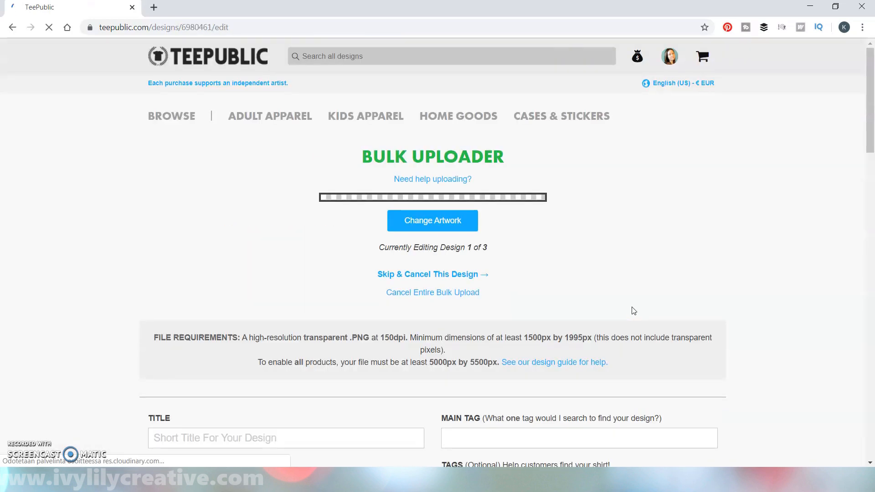
Title the first design "Amaryllis Flower Christmas Pencil Drawing Pattern"
{"action": "scroll", "coordinate": [633, 311], "scroll_direction": "down", "scroll_amount": 15}
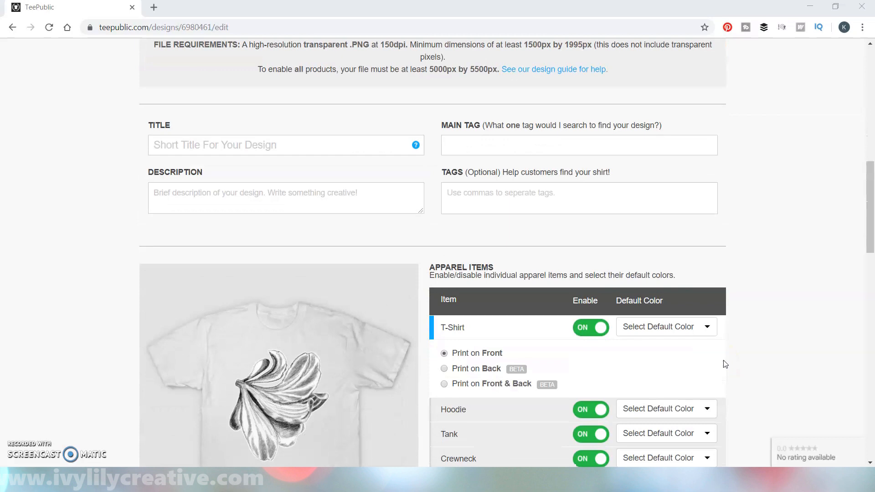
{"action": "mouse_move", "coordinate": [268, 479]}
{"action": "left_click", "coordinate": [205, 424]}
{"action": "left_click_drag", "start_coordinate": [789, 223], "coordinate": [553, 222]}
{"action": "left_click", "coordinate": [273, 109]}
{"action": "type", "text": "Amaryllis Flower Christmas Pencil Drawing Pattern"}
Describe the amaryllis design: "Black and white greyscale amaryllis flower pattern. Botanical, monochrome art drawn from a live reference. Graphite on paper, original size A4."
{"action": "left_click", "coordinate": [206, 424]}
{"action": "left_click_drag", "start_coordinate": [647, 265], "coordinate": [564, 244]}
{"action": "left_click", "coordinate": [256, 163]}
{"action": "type", "text": "Black and white greyscale amaryllis flower pattern. Botanical, monochrome art drawn from a live reference. Graphite on paper, original size A4."}
Add the tags amaryllis christmas gift, amaryllis christmas decoration, amaryllis flower drawing, botanical drawing, christmas flower, black and white, amaryllis pattern and botanical pattern
{"action": "left_click", "coordinate": [206, 424]}
{"action": "left_click", "coordinate": [660, 293]}
{"action": "left_click_drag", "start_coordinate": [626, 204], "coordinate": [564, 73]}
{"action": "left_click", "coordinate": [469, 165]}
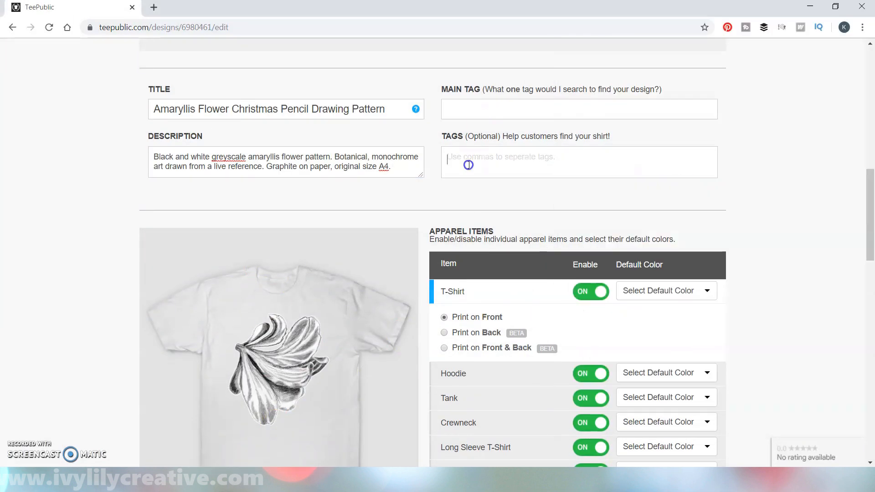
{"action": "key", "text": "BackSpace"}
{"action": "key", "text": "BackSpace"}
{"action": "key", "text": "BackSpace"}
{"action": "key", "text": "BackSpace"}
{"action": "key", "text": "BackSpace"}
{"action": "key", "text": "BackSpace"}
{"action": "key", "text": "BackSpace"}
{"action": "key", "text": "BackSpace"}
{"action": "key", "text": "BackSpace"}
{"action": "key", "text": "BackSpace"}
{"action": "key", "text": "BackSpace"}
{"action": "key", "text": "BackSpace"}
{"action": "key", "text": "BackSpace"}
{"action": "key", "text": "BackSpace"}
{"action": "key", "text": "BackSpace"}
{"action": "key", "text": "BackSpace"}
{"action": "key", "text": "BackSpace"}
{"action": "key", "text": "Return"}
{"action": "mouse_move", "coordinate": [268, 479]}
{"action": "left_click", "coordinate": [206, 424]}
{"action": "left_click_drag", "start_coordinate": [626, 203], "coordinate": [564, 104]}
{"action": "key", "text": "ctrl+c"}
{"action": "left_click", "coordinate": [559, 183]}
{"action": "key", "text": "ctrl+v"}
{"action": "key", "text": "BackSpace"}
{"action": "key", "text": "BackSpace"}
{"action": "key", "text": "BackSpace"}
{"action": "key", "text": "BackSpace"}
{"action": "key", "text": "BackSpace"}
{"action": "key", "text": "BackSpace"}
{"action": "key", "text": "BackSpace"}
{"action": "key", "text": "BackSpace"}
{"action": "key", "text": "BackSpace"}
{"action": "key", "text": "Return"}
Add the tags christmas floral, floral pattern, grey pattern, christmas flower pattern and ivy lily creative, and set the main tag to botanical illustration
{"action": "left_click", "coordinate": [687, 201]}
{"action": "key", "text": "ctrl+v"}
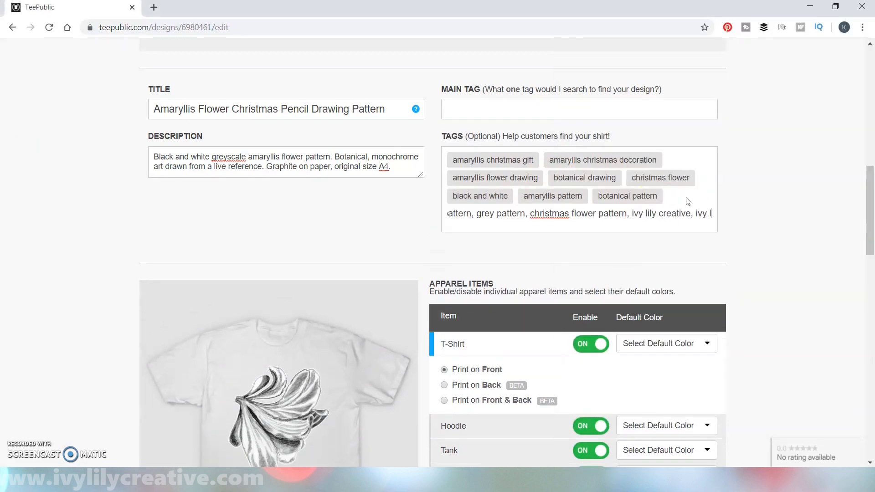
{"action": "key", "text": "BackSpace"}
{"action": "key", "text": "BackSpace"}
{"action": "key", "text": "BackSpace"}
{"action": "key", "text": "BackSpace"}
{"action": "key", "text": "BackSpace"}
{"action": "key", "text": "BackSpace"}
{"action": "key", "text": "Return"}
{"action": "left_click", "coordinate": [561, 110]}
{"action": "type", "text": "amaryl"}
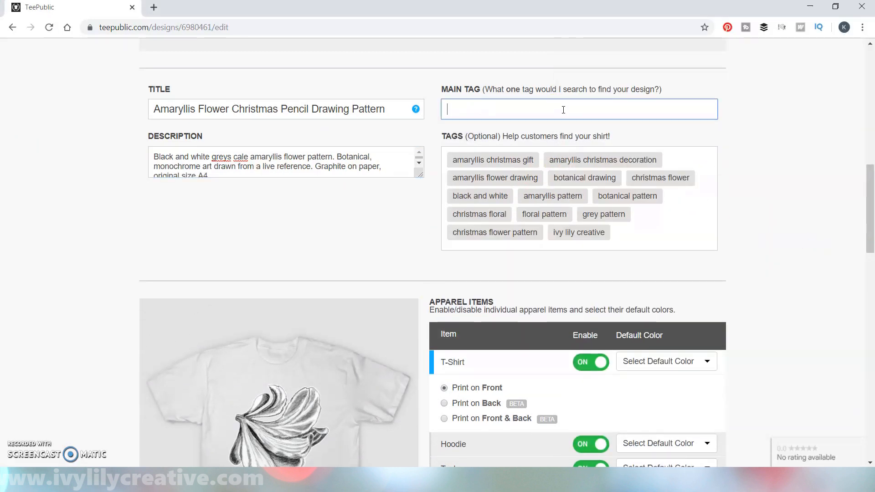
Scale the amaryllis artwork on the apparel to 83% and set the T-shirt's default color to Soft Pink
{"action": "scroll", "coordinate": [789, 201], "scroll_direction": "down", "scroll_amount": 5}
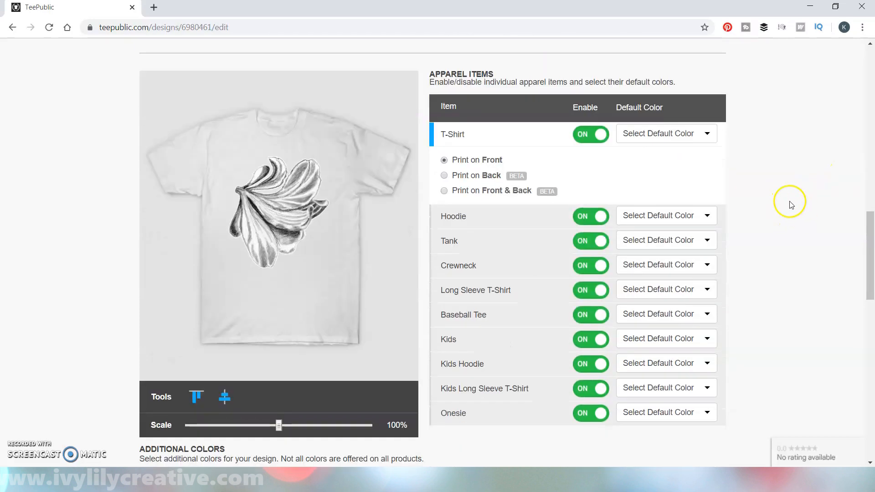
{"action": "left_click_drag", "start_coordinate": [280, 425], "coordinate": [263, 425]}
{"action": "left_click", "coordinate": [709, 217]}
{"action": "left_click", "coordinate": [660, 261]}
{"action": "scroll", "coordinate": [742, 219], "scroll_direction": "up", "scroll_amount": 7}
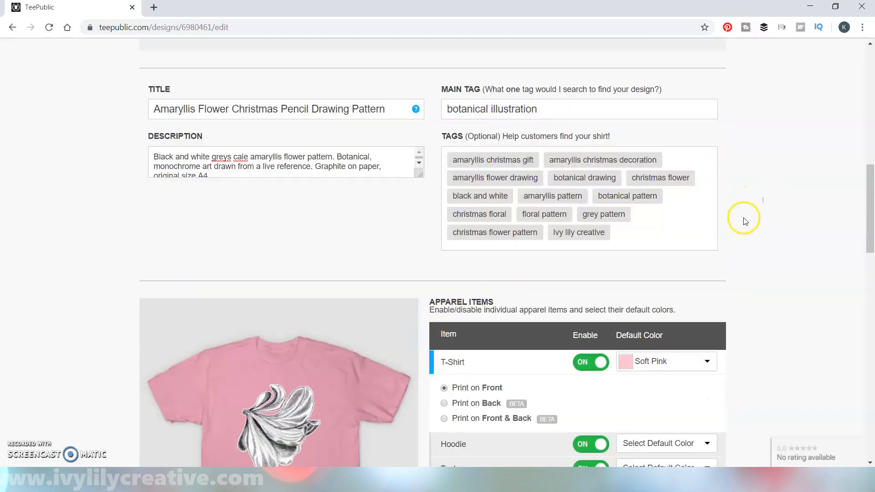
Set the Baseball Tee's default color to White/Black for the amaryllis design
{"action": "scroll", "coordinate": [375, 299], "scroll_direction": "down", "scroll_amount": 5}
{"action": "left_click", "coordinate": [673, 313]}
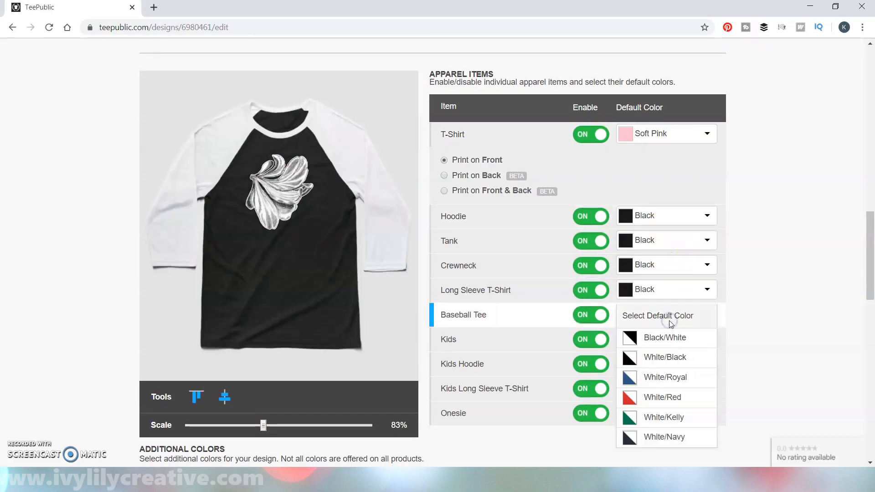
{"action": "left_click", "coordinate": [664, 357]}
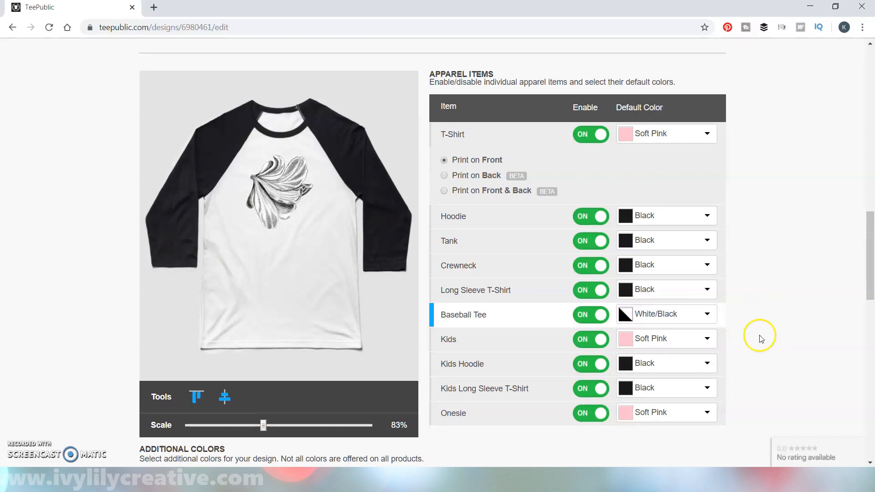
Check the amaryllis artwork against the additional colors and advance to the next design in the bulk upload
{"action": "scroll", "coordinate": [758, 336], "scroll_direction": "down", "scroll_amount": 3}
{"action": "scroll", "coordinate": [338, 325], "scroll_direction": "up", "scroll_amount": 2}
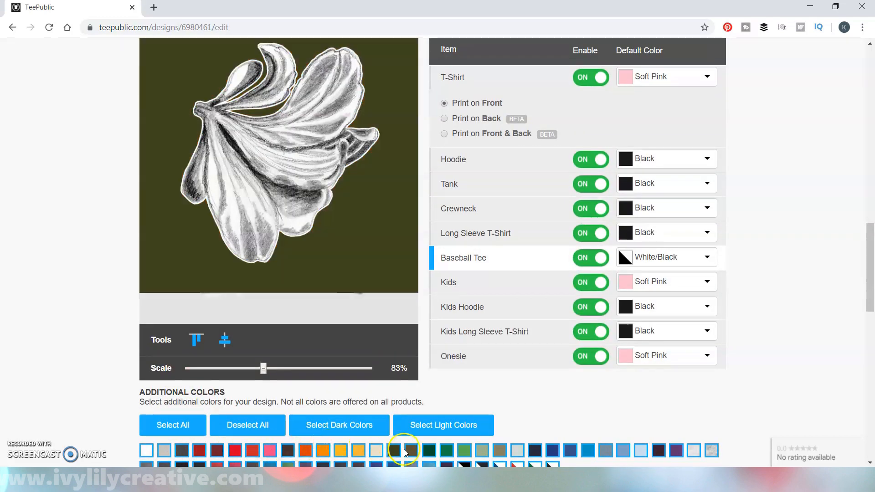
{"action": "scroll", "coordinate": [676, 453], "scroll_direction": "down", "scroll_amount": 1}
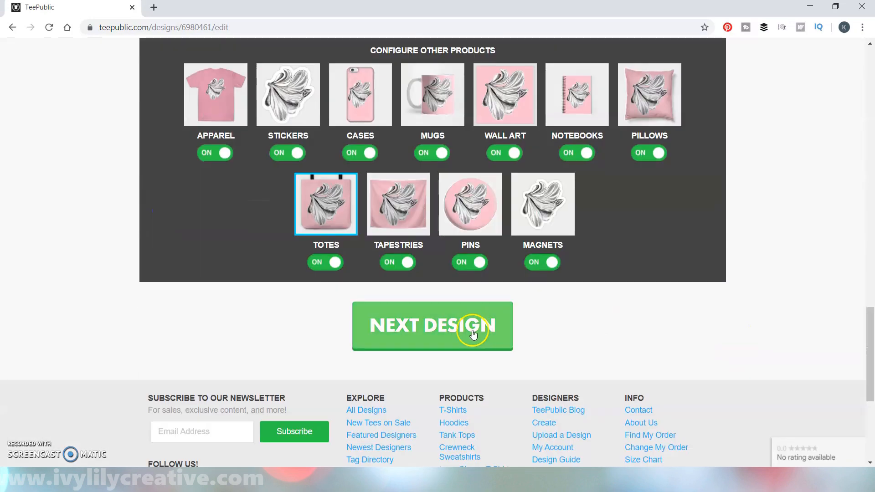
{"action": "left_click", "coordinate": [474, 326]}
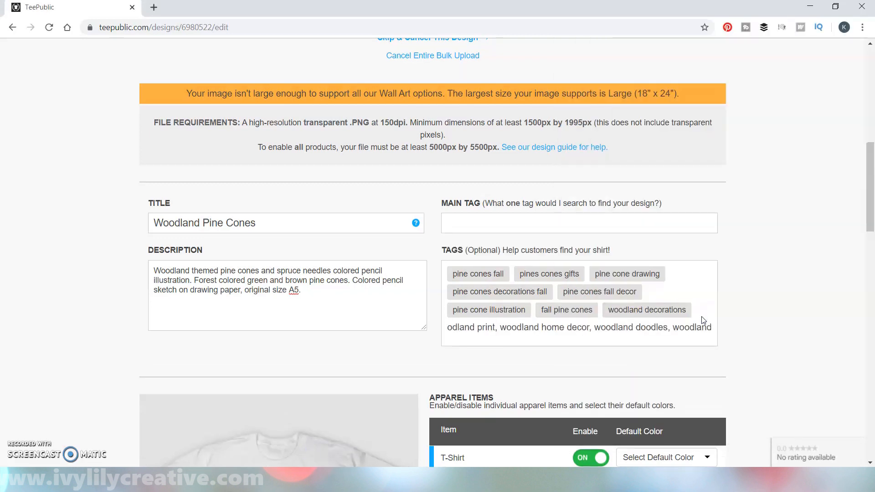
Enter nature as the main tag of Woodland Pine Cones and set its Baseball Tee default color to Black/White
{"action": "left_click", "coordinate": [752, 319]}
{"action": "type", "text": "nature"}
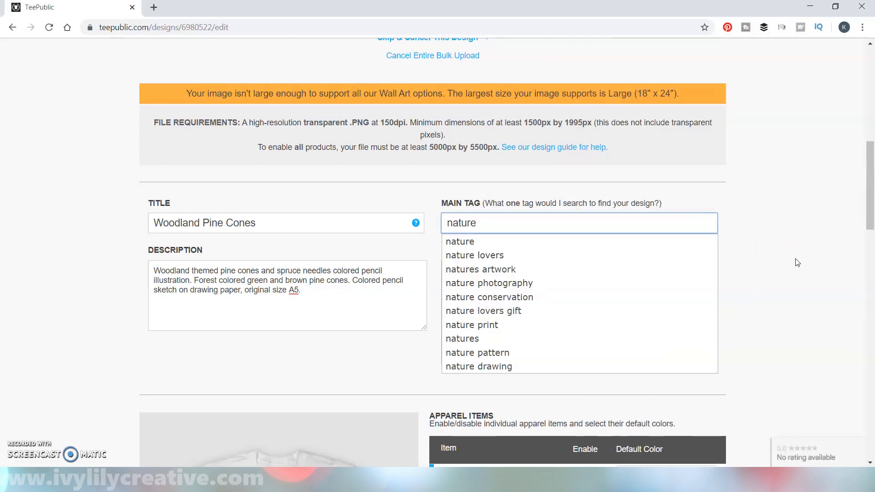
{"action": "left_click", "coordinate": [673, 318]}
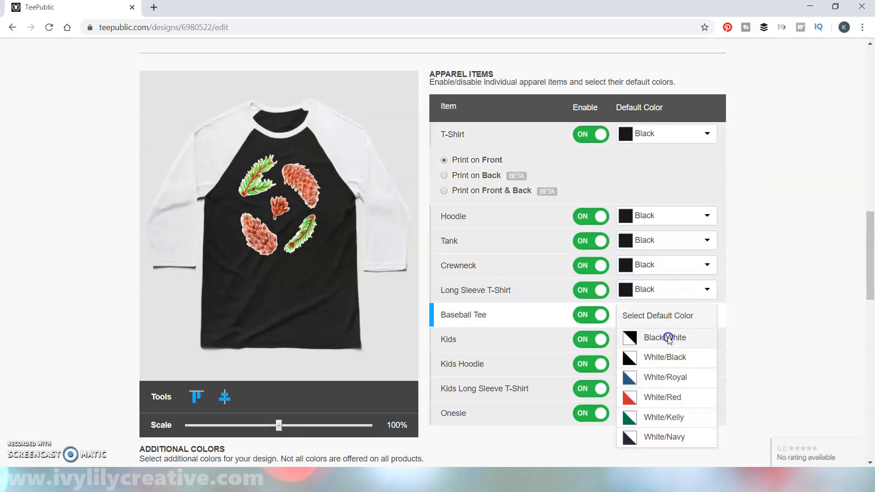
{"action": "left_click", "coordinate": [665, 338]}
Review the pine cones product previews, including the Circle magnet layout, and advance to the last design
{"action": "scroll", "coordinate": [592, 346], "scroll_direction": "down", "scroll_amount": 6}
{"action": "scroll", "coordinate": [478, 391], "scroll_direction": "up", "scroll_amount": 5}
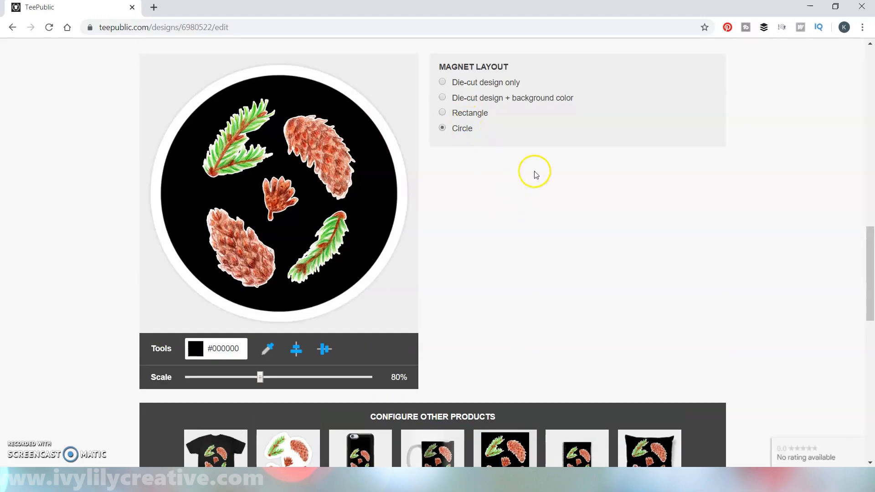
{"action": "scroll", "coordinate": [534, 171], "scroll_direction": "down", "scroll_amount": 10}
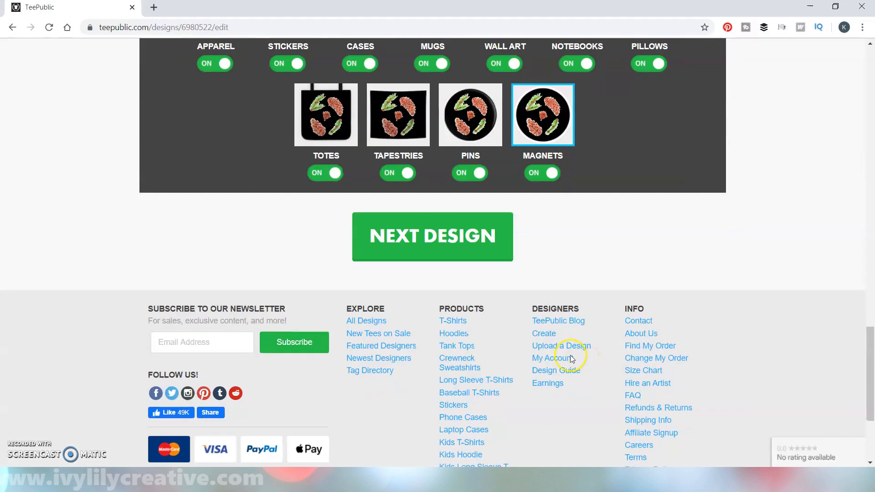
{"action": "scroll", "coordinate": [676, 260], "scroll_direction": "up", "scroll_amount": 15}
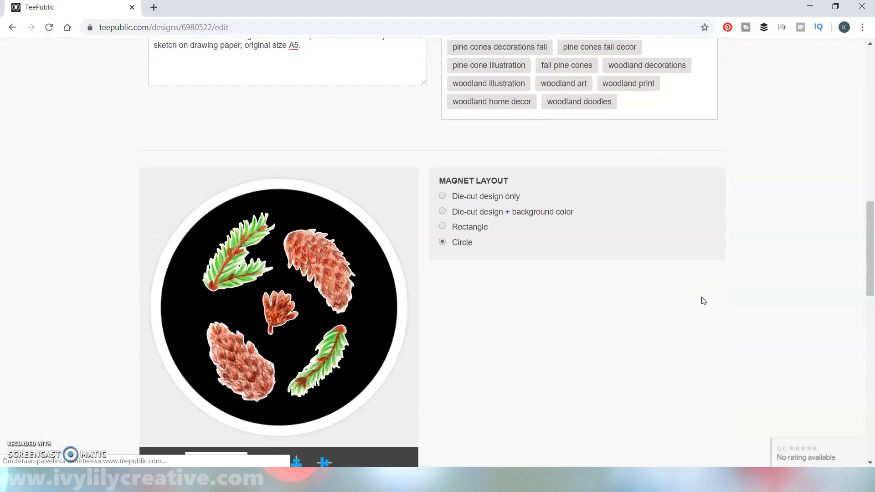
{"action": "scroll", "coordinate": [699, 313], "scroll_direction": "down", "scroll_amount": 10}
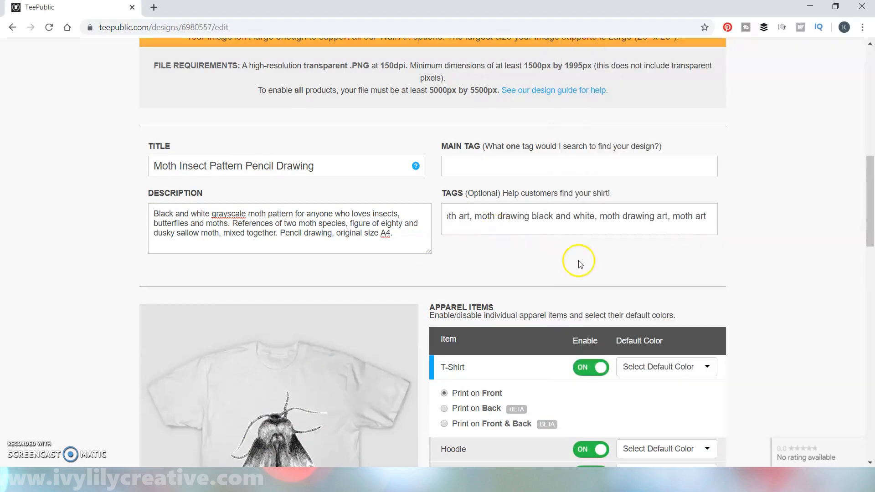
Title the third design "Moth Insect Pencil Drawing" and complete its moth tags with moth insect as the main tag
{"action": "left_click_drag", "start_coordinate": [623, 214], "coordinate": [631, 196]}
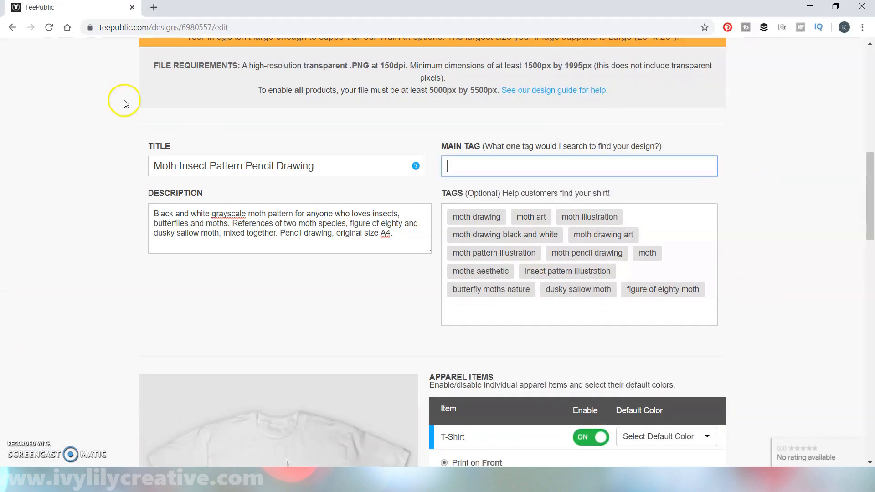
{"action": "scroll", "coordinate": [729, 218], "scroll_direction": "down", "scroll_amount": 5}
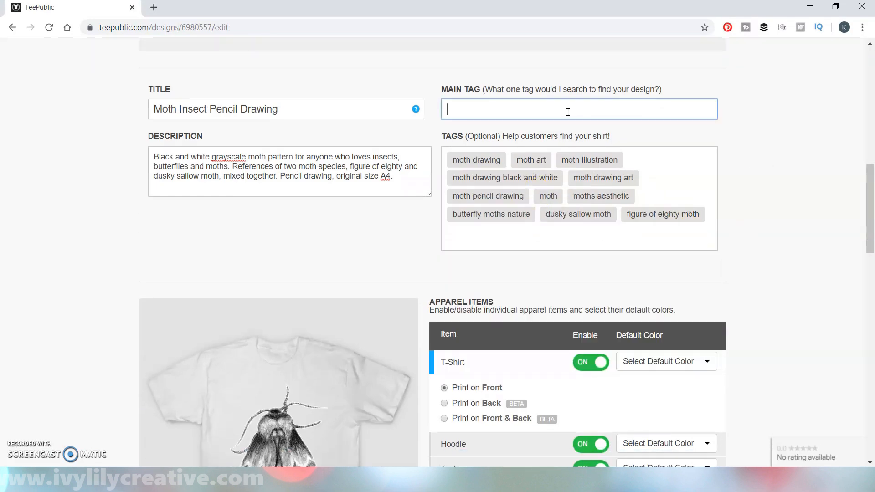
{"action": "type", "text": "moth insect"}
Set the moth design's default colors to Black/White for the Baseball Tee and Black for the Onesie
{"action": "scroll", "coordinate": [824, 211], "scroll_direction": "down", "scroll_amount": 5}
{"action": "left_click", "coordinate": [713, 311]}
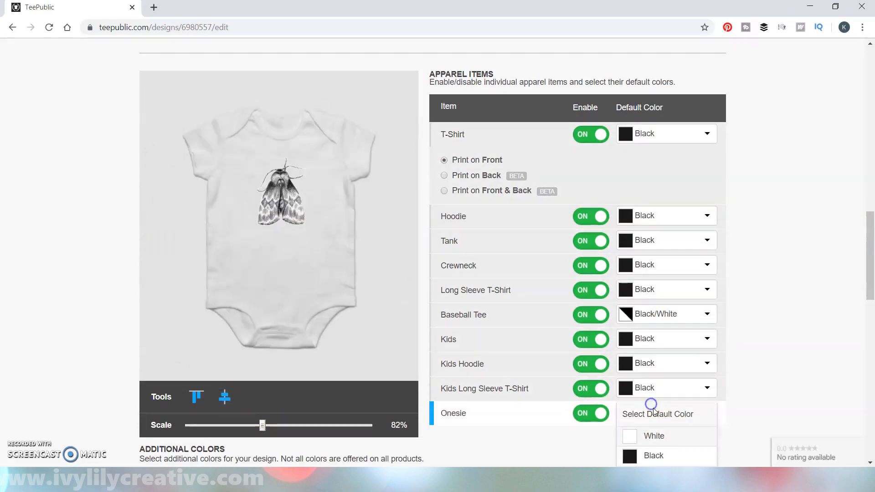
{"action": "left_click", "coordinate": [651, 453]}
{"action": "scroll", "coordinate": [738, 289], "scroll_direction": "down", "scroll_amount": 1}
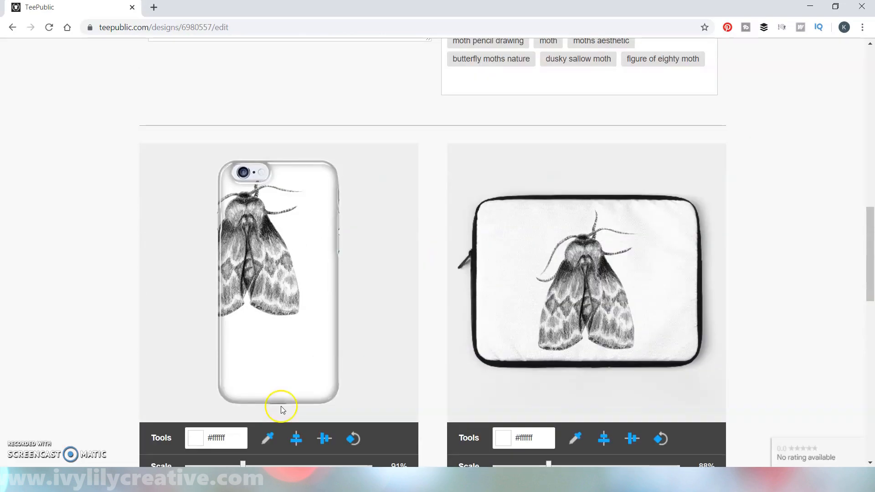
Change the moth pin's background color to black and check the T-shirt's default color options, keeping Black
{"action": "scroll", "coordinate": [283, 410], "scroll_direction": "down", "scroll_amount": 4}
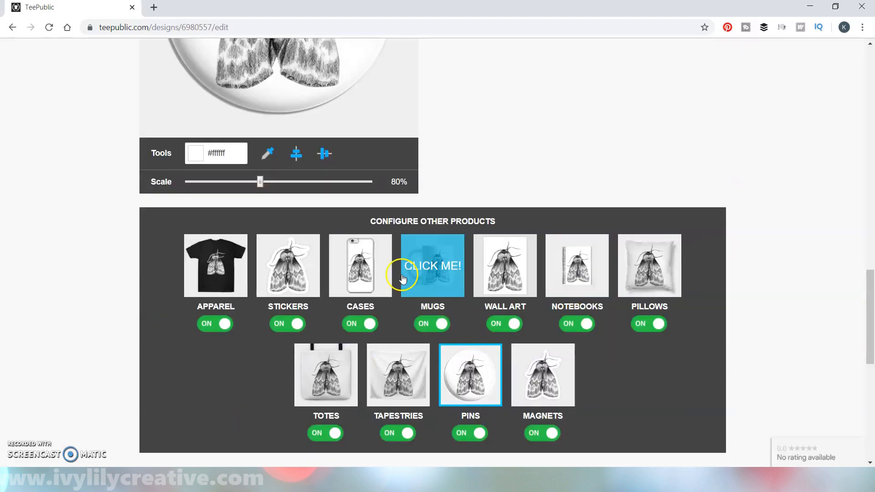
{"action": "left_click", "coordinate": [214, 153]}
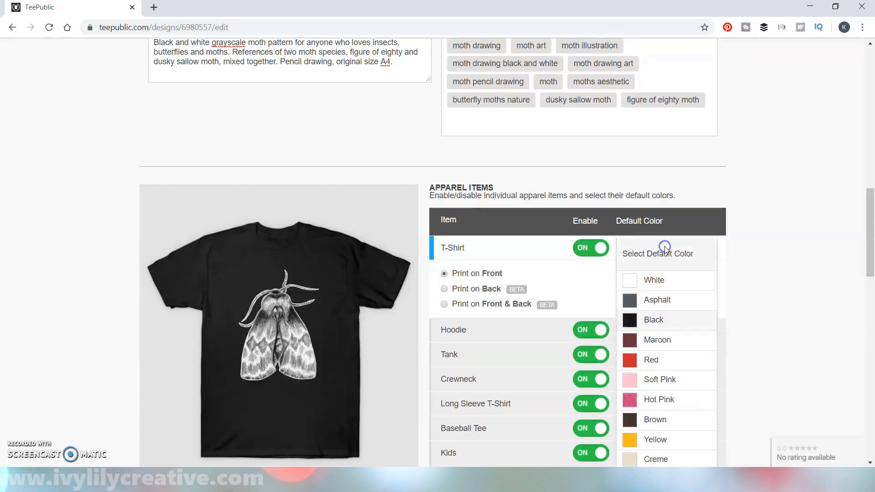
{"action": "left_click", "coordinate": [780, 269]}
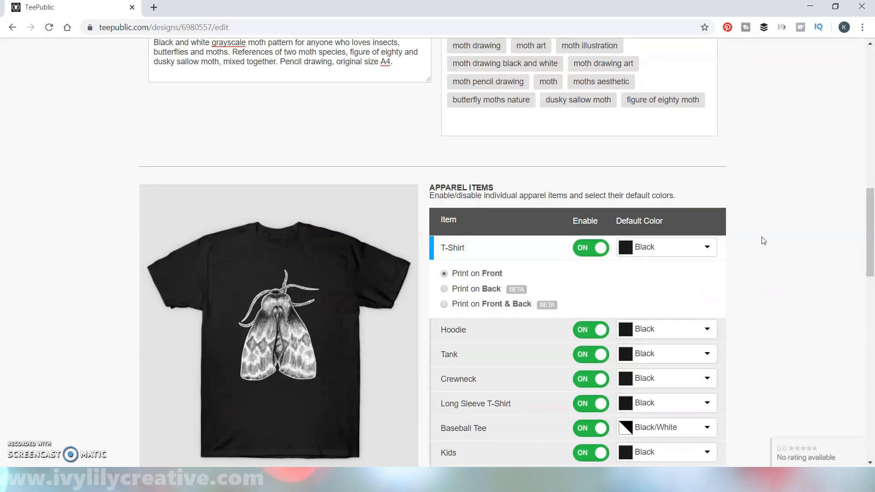
Publish all designs of the bulk upload
{"action": "scroll", "coordinate": [729, 274], "scroll_direction": "down", "scroll_amount": 15}
{"action": "scroll", "coordinate": [709, 250], "scroll_direction": "down", "scroll_amount": 5}
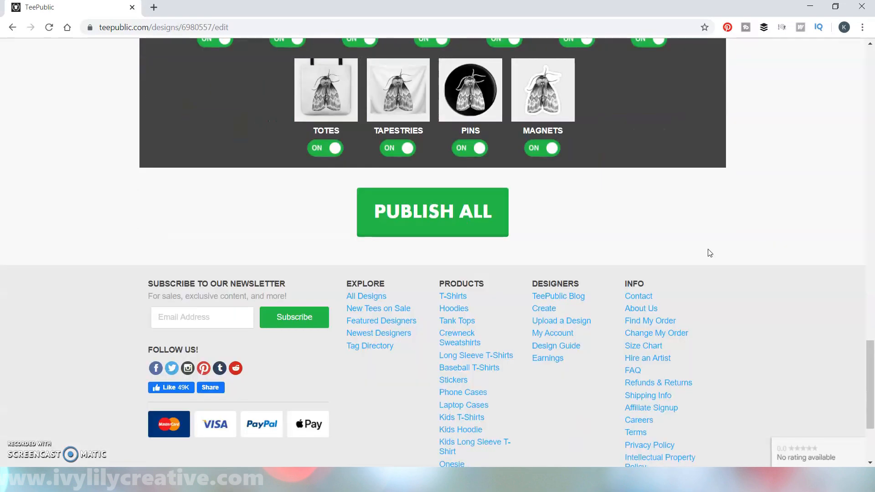
{"action": "left_click", "coordinate": [460, 206]}
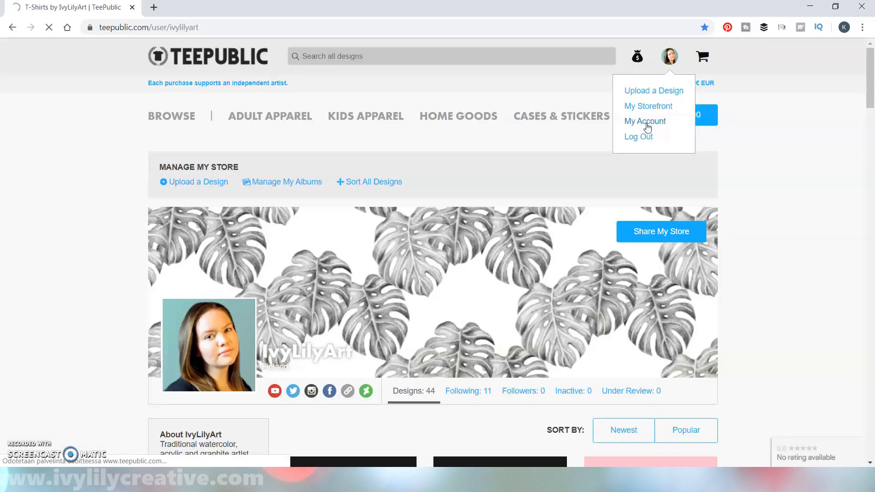
Open Art Protection in the account and update the matches for the Sugar Skull Girl - La Calavera Catrina design
{"action": "left_click", "coordinate": [648, 126]}
{"action": "scroll", "coordinate": [630, 196], "scroll_direction": "down", "scroll_amount": 3}
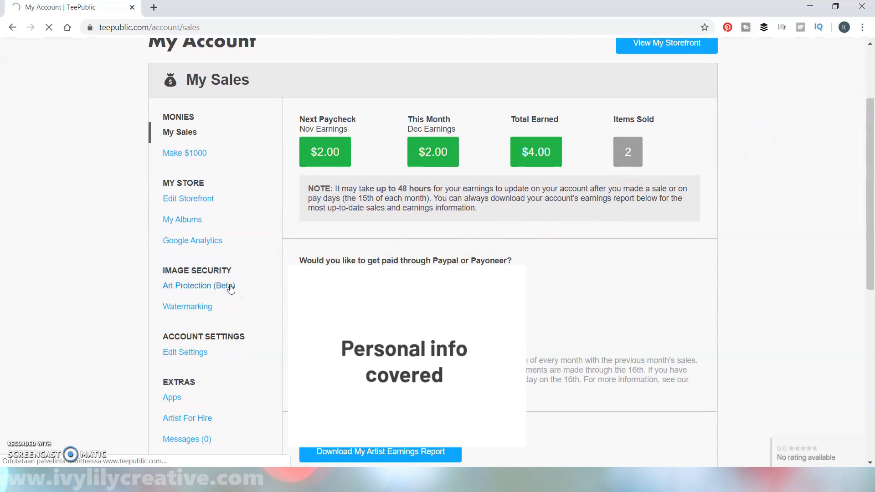
{"action": "left_click", "coordinate": [230, 286]}
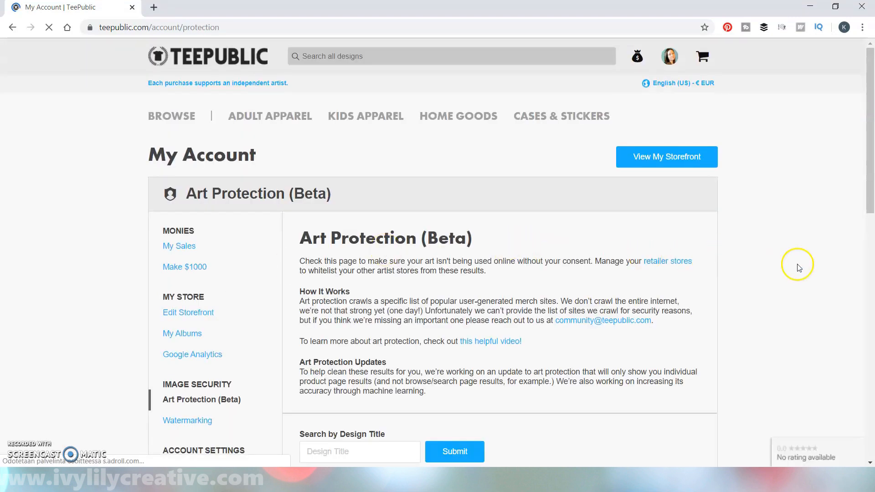
{"action": "scroll", "coordinate": [521, 238], "scroll_direction": "down", "scroll_amount": 7}
{"action": "left_click", "coordinate": [450, 188]}
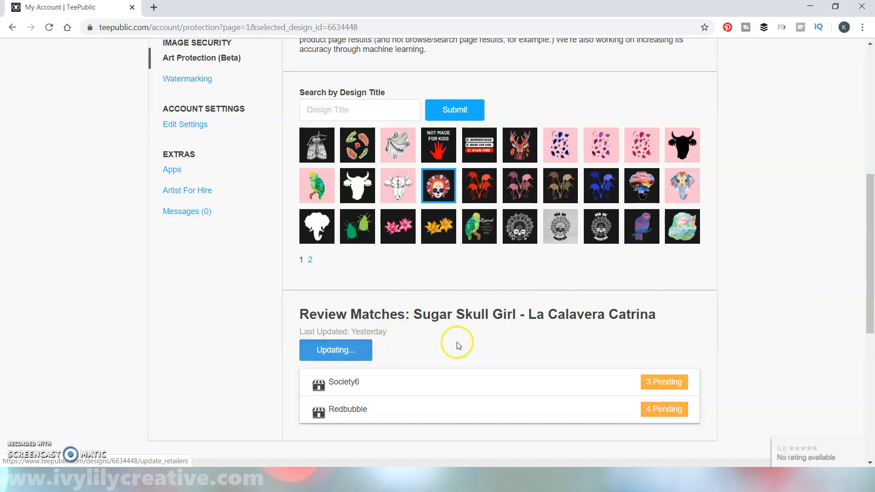
Expand the Society6 and Redbubble matches for the Sugar Skull Girl - La Calavera Catrina design and review the pending links
{"action": "scroll", "coordinate": [647, 321], "scroll_direction": "down", "scroll_amount": 1}
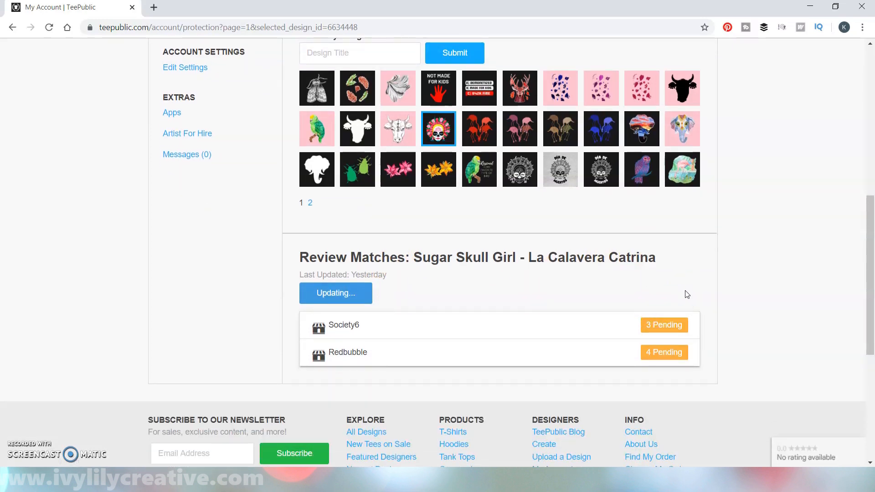
{"action": "left_click", "coordinate": [456, 330]}
{"action": "scroll", "coordinate": [529, 309], "scroll_direction": "down", "scroll_amount": 2}
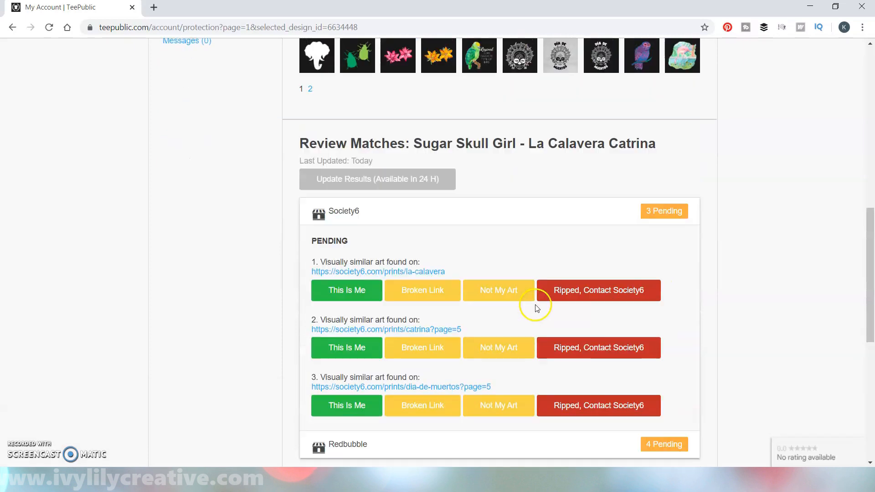
{"action": "scroll", "coordinate": [545, 242], "scroll_direction": "down", "scroll_amount": 2}
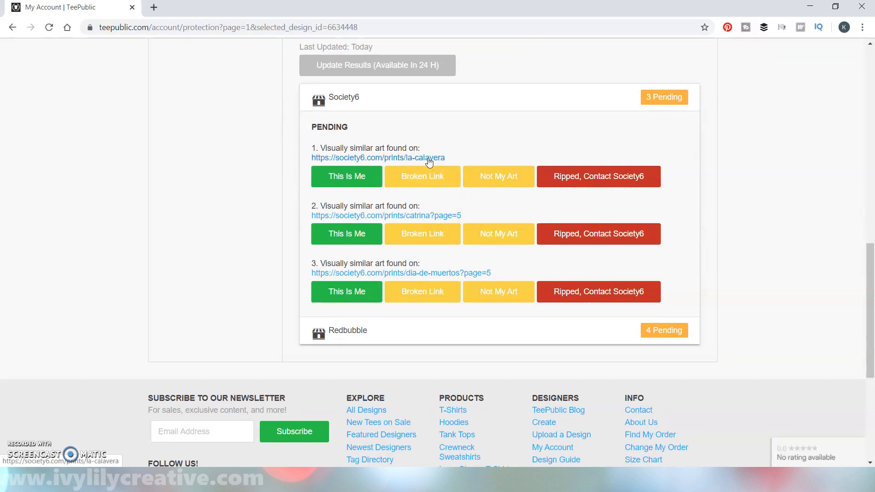
{"action": "left_click", "coordinate": [371, 336]}
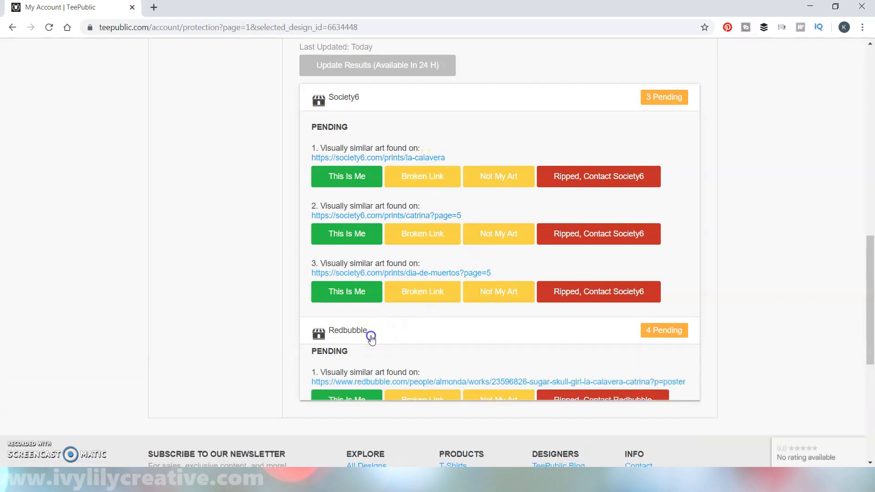
{"action": "scroll", "coordinate": [469, 319], "scroll_direction": "down", "scroll_amount": 3}
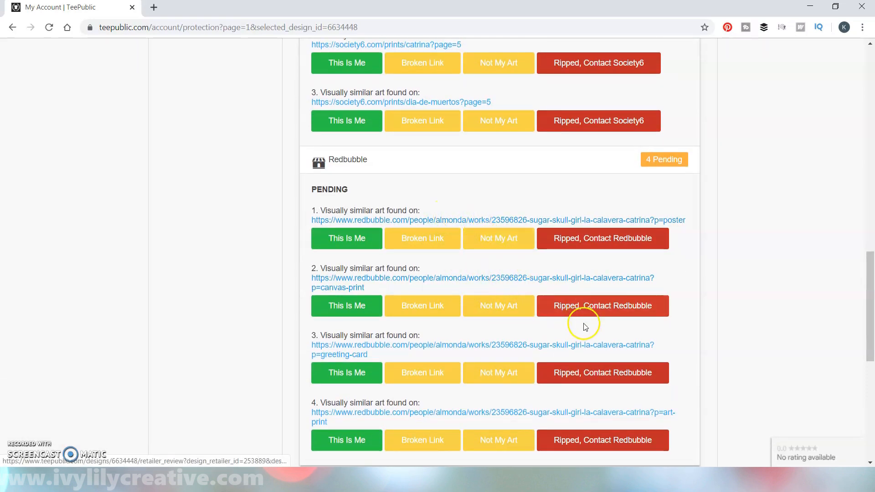
{"action": "scroll", "coordinate": [585, 326], "scroll_direction": "down", "scroll_amount": 1}
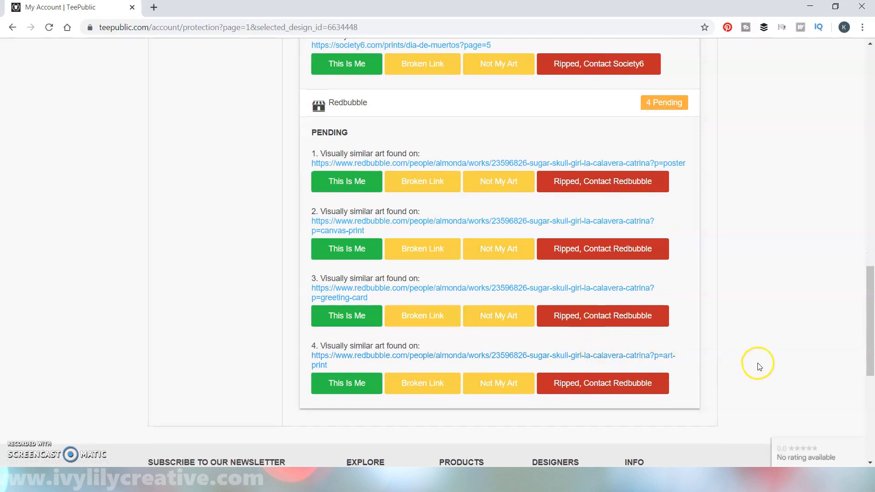
Open the account's Watermarking settings and review the No Watermarks and Watermark My Designs options
{"action": "scroll", "coordinate": [282, 230], "scroll_direction": "up", "scroll_amount": 11}
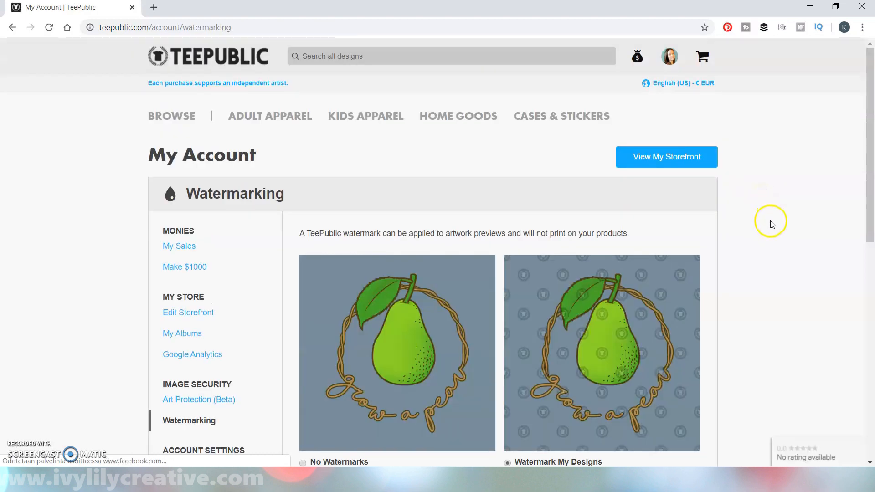
{"action": "scroll", "coordinate": [771, 228], "scroll_direction": "down", "scroll_amount": 4}
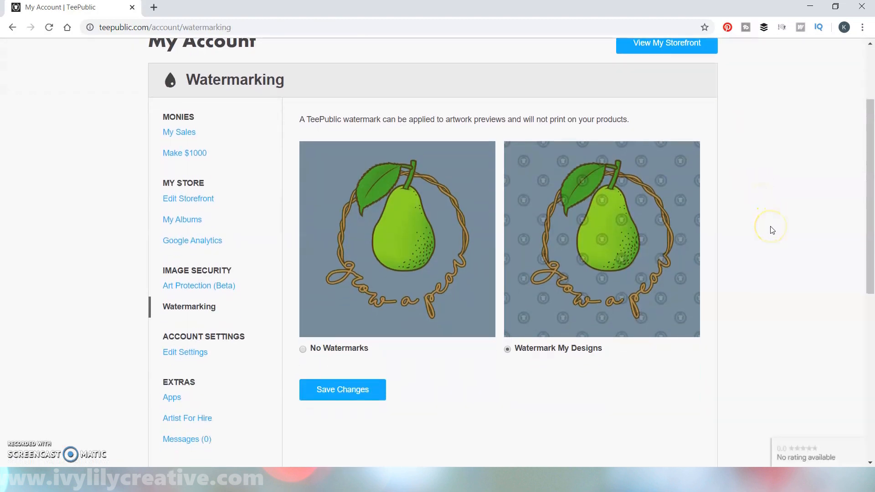
{"action": "scroll", "coordinate": [771, 230], "scroll_direction": "up", "scroll_amount": 1}
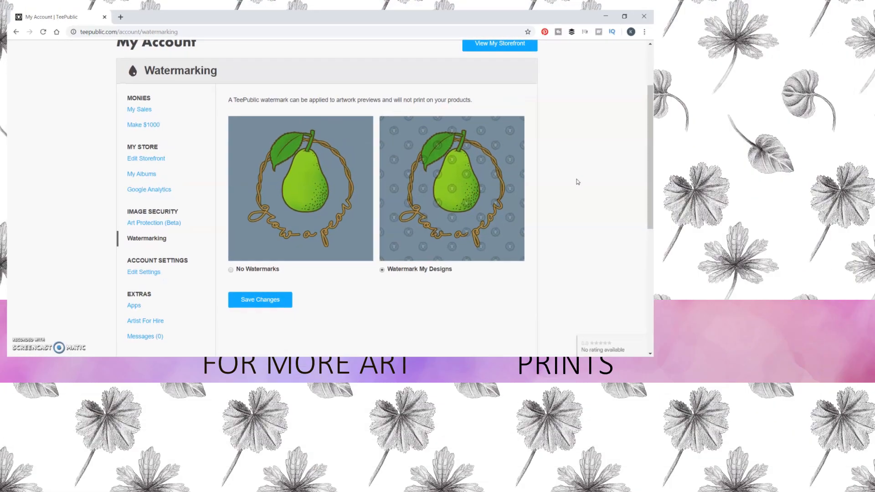